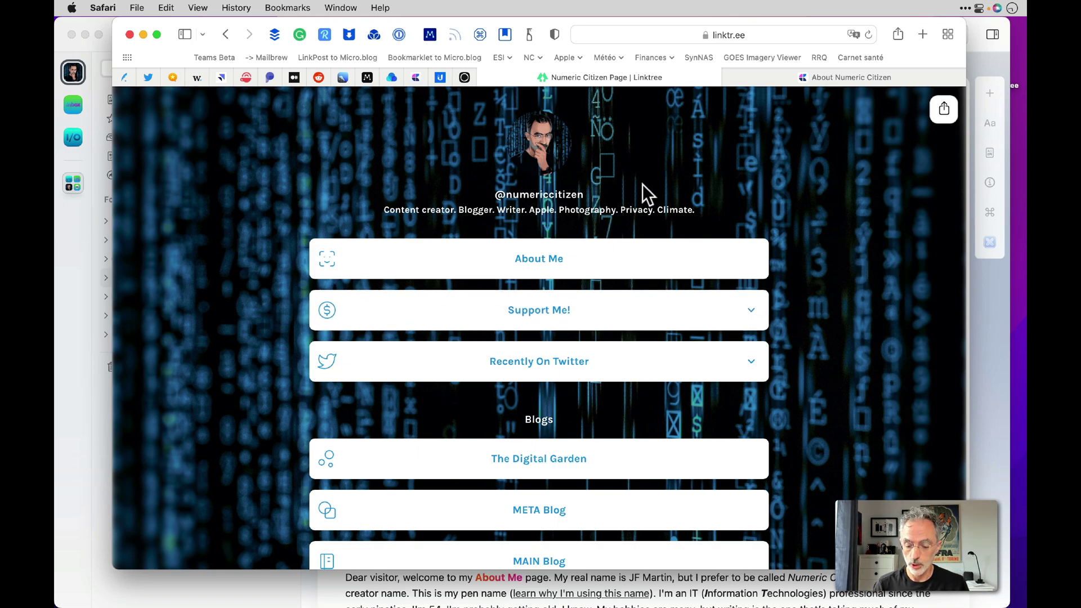
scroll(636, 174, down, 3)
scroll(636, 175, up, 3)
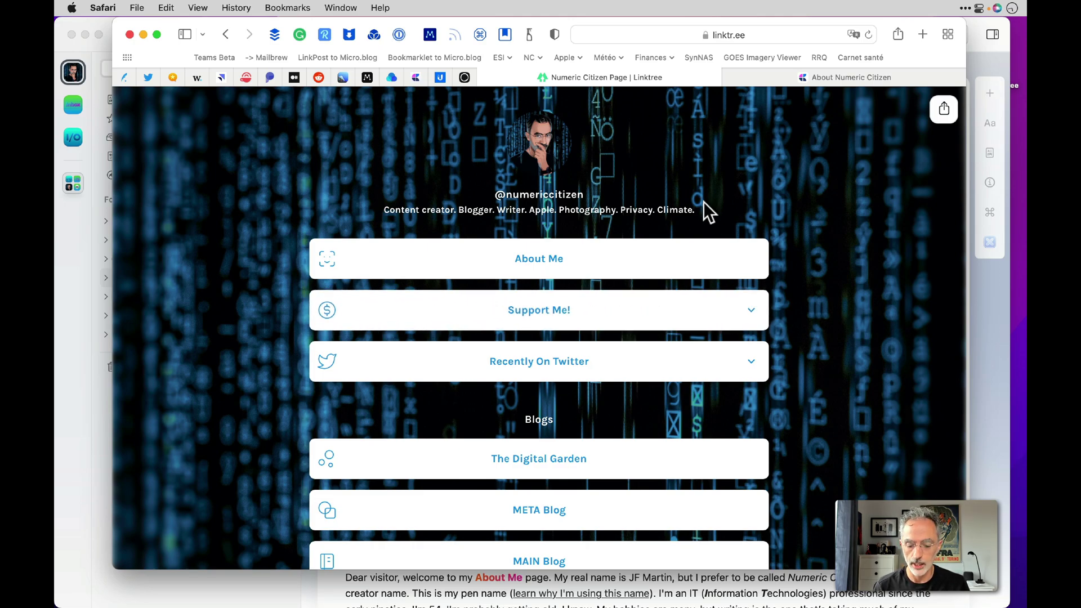
scroll(643, 260, down, 5)
scroll(645, 259, up, 4)
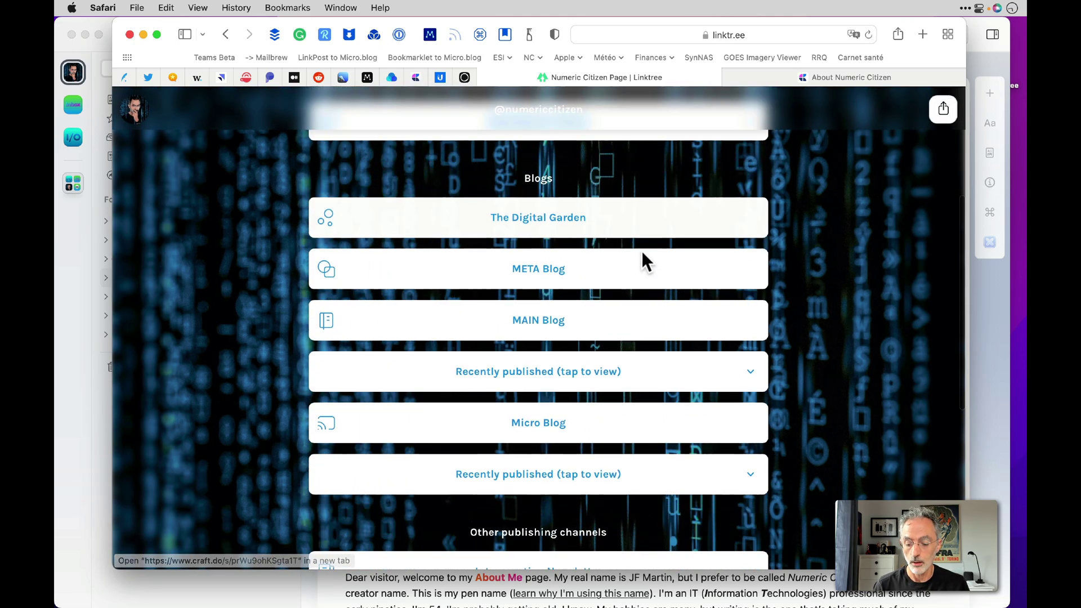
scroll(744, 258, up, 2)
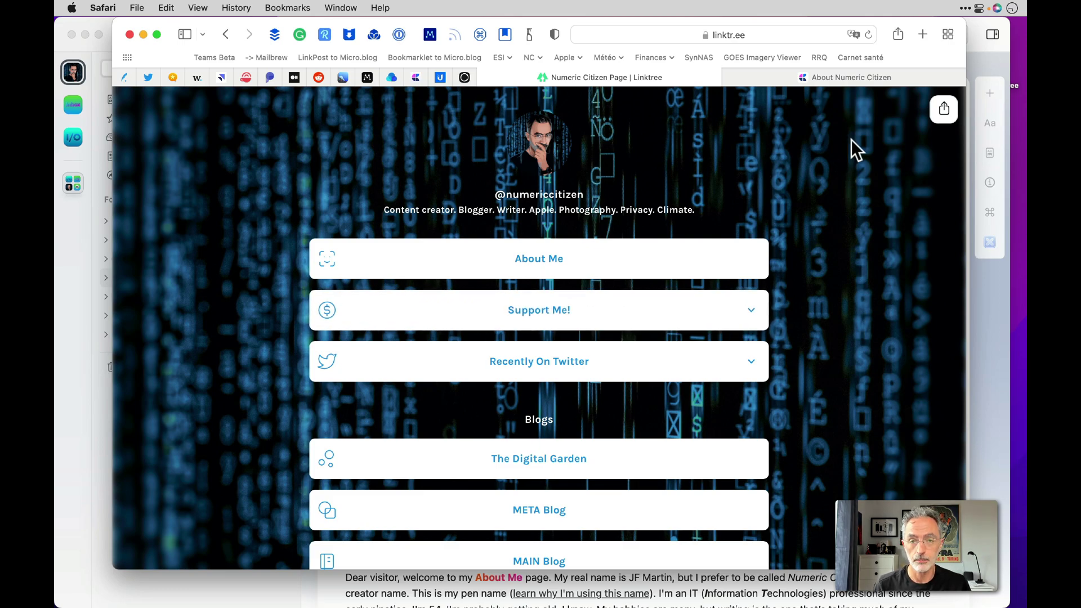
Bring the shared About Numeric Citizen page into view in Craft
click(860, 77)
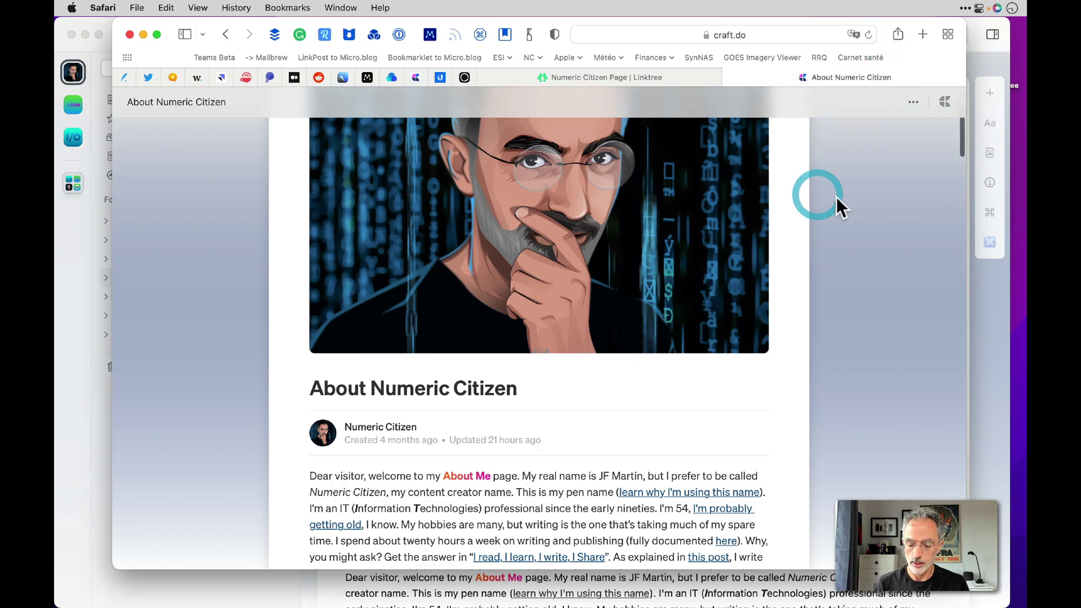
drag(957, 145, 954, 191)
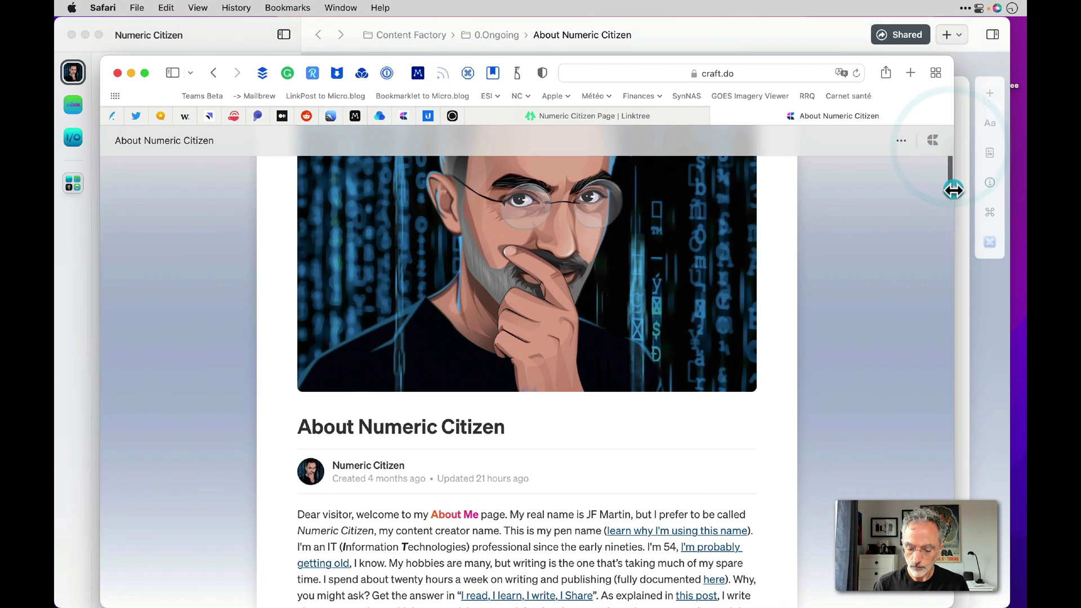
drag(927, 100, 934, 77)
scroll(714, 259, up, 3)
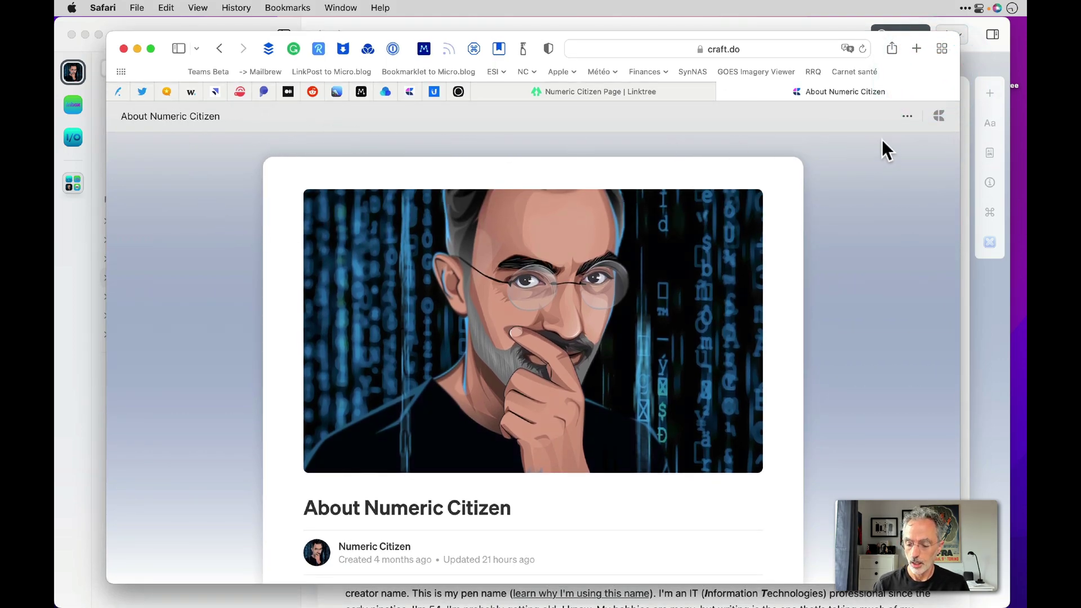
Switch the page to Dark mode, then back to Light mode
click(908, 118)
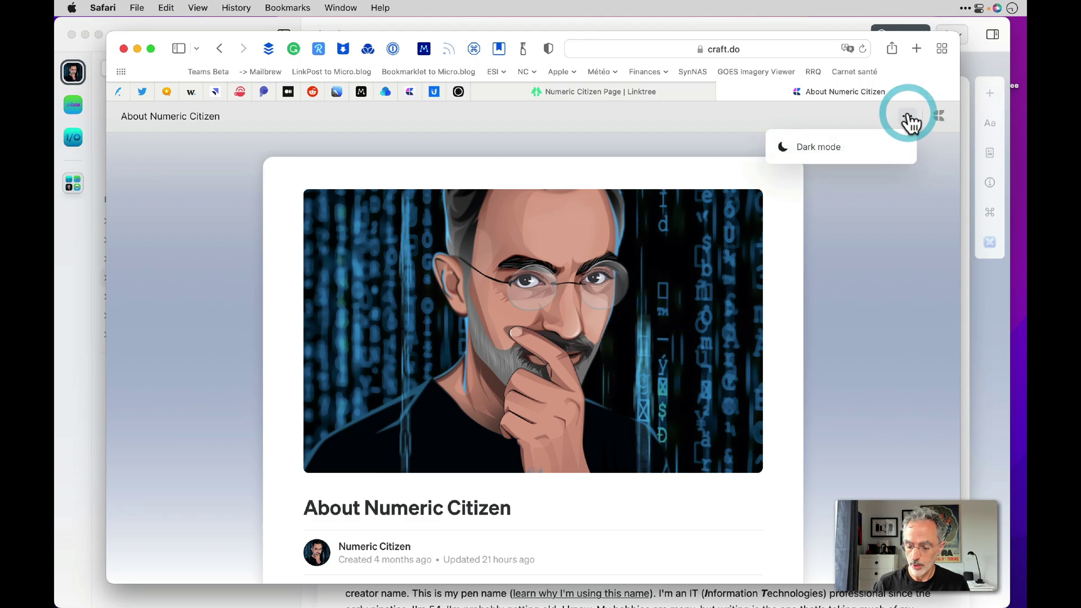
click(815, 148)
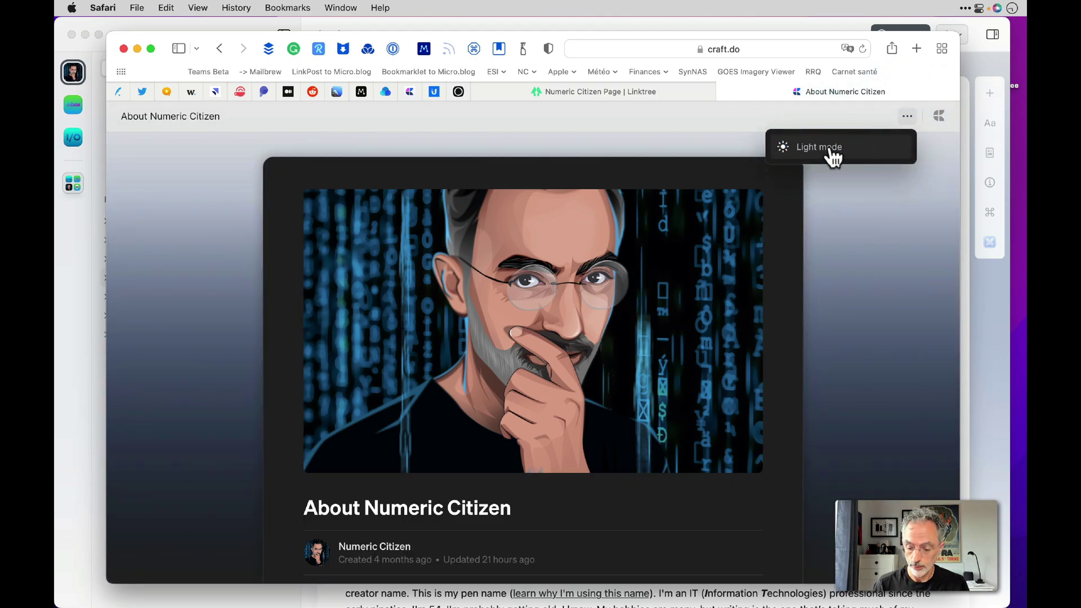
click(830, 148)
click(883, 237)
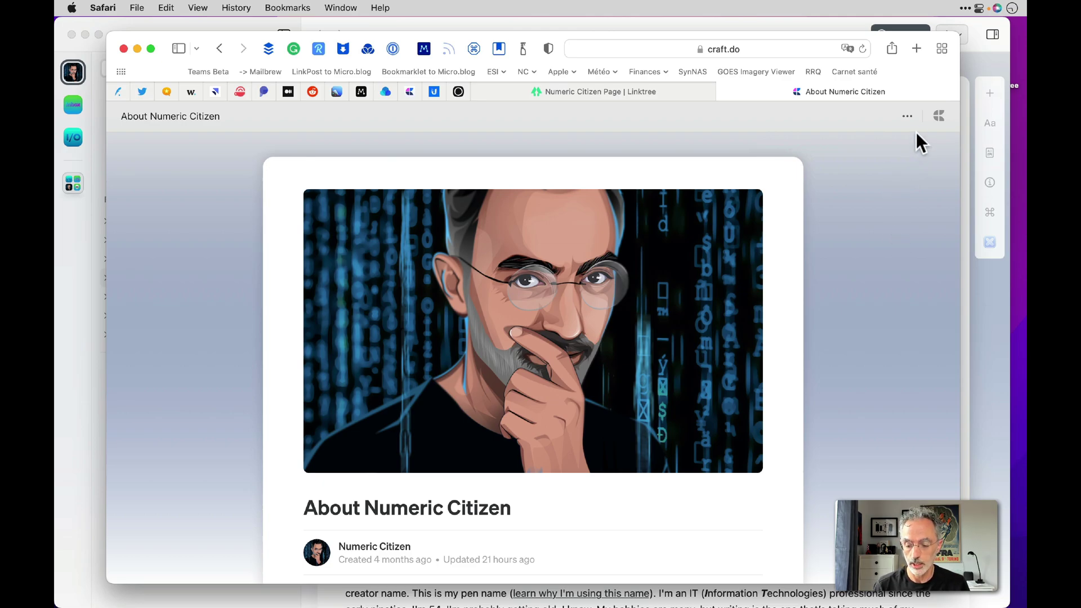
scroll(864, 242, down, 5)
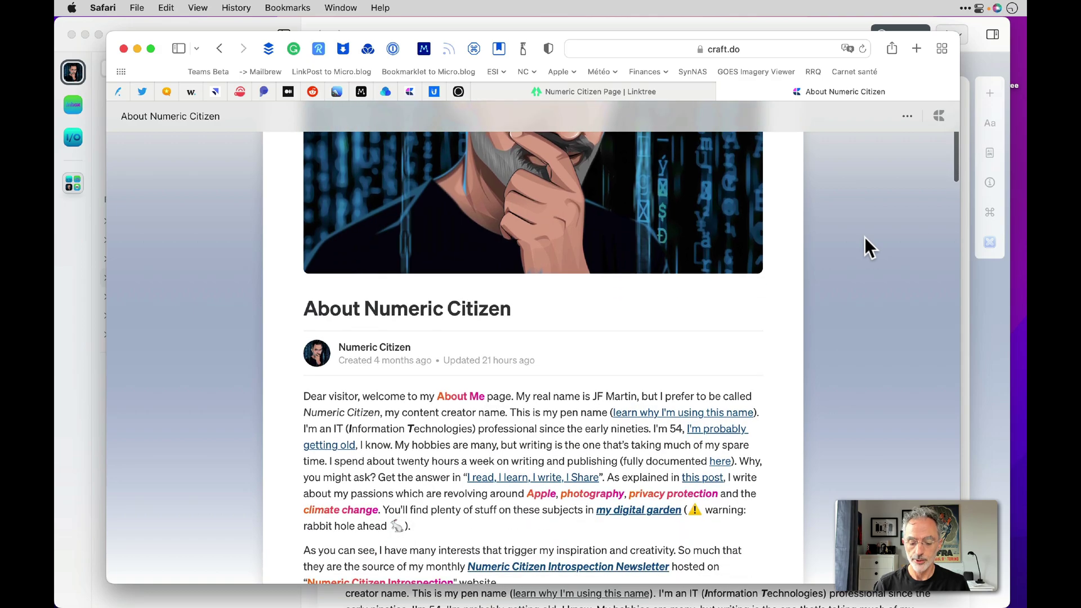
scroll(866, 231, down, 3)
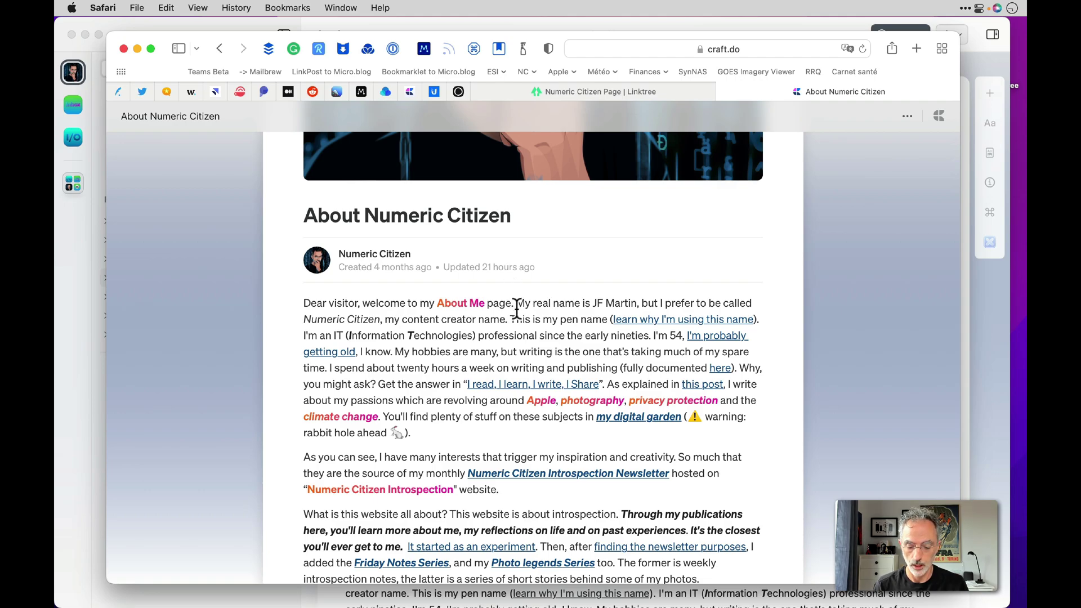
scroll(512, 304, down, 3)
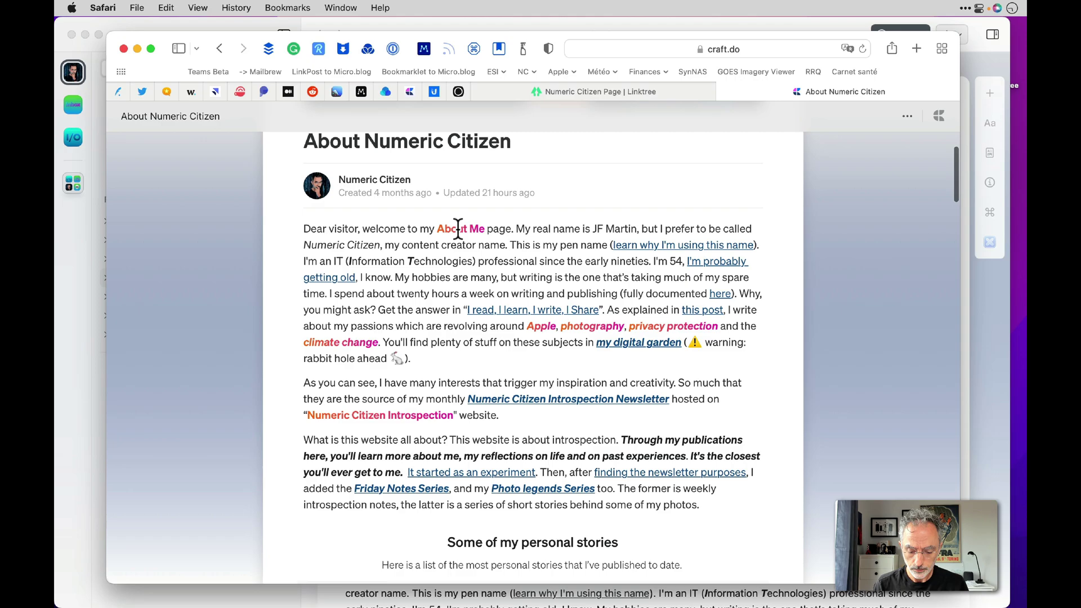
scroll(458, 278, down, 4)
scroll(458, 279, down, 5)
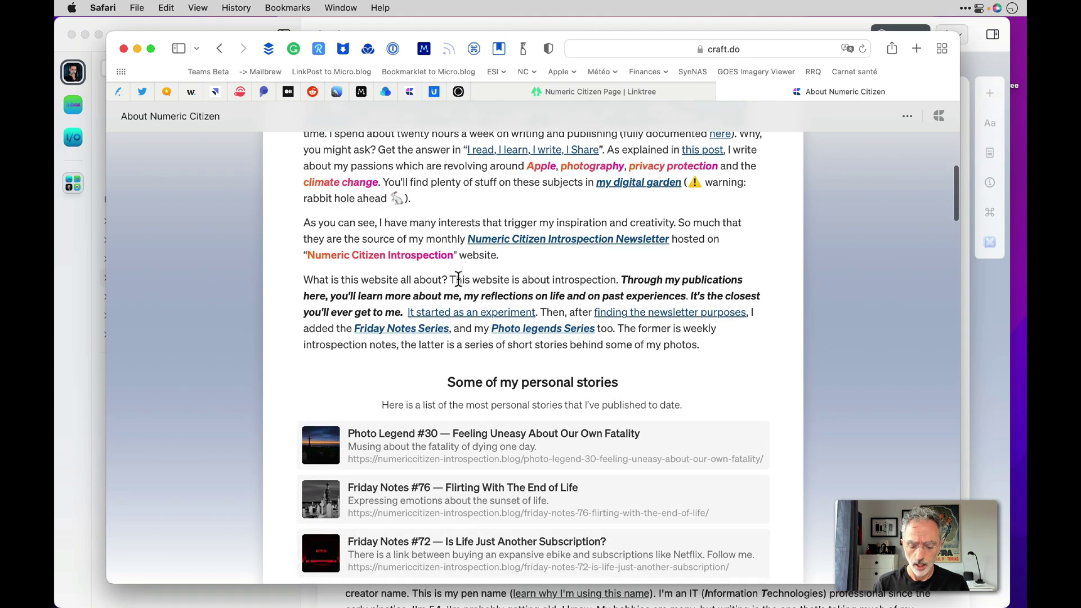
scroll(408, 302, down, 4)
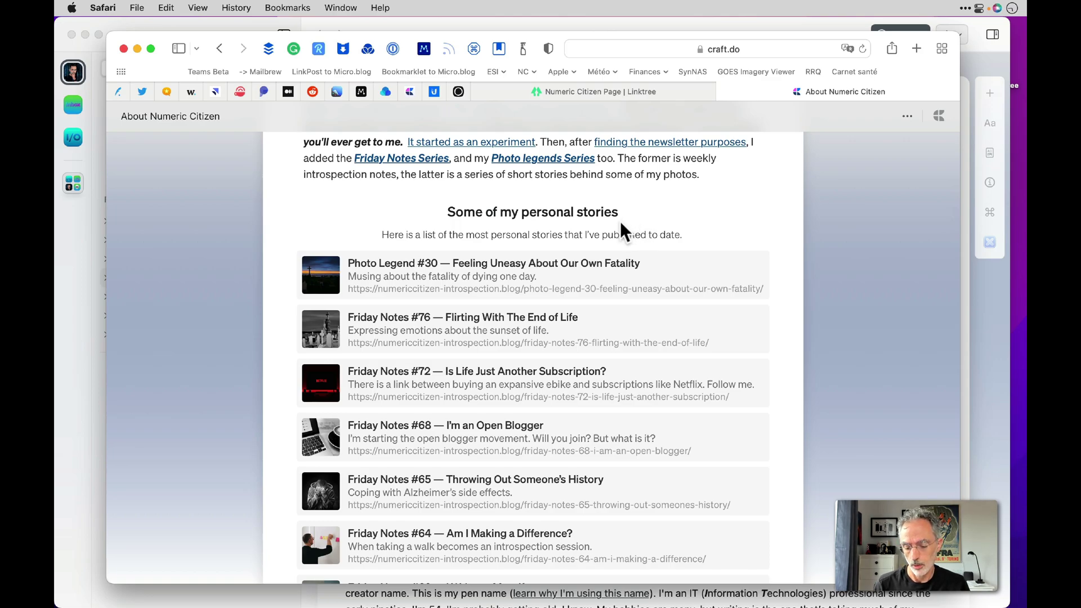
scroll(613, 242, down, 7)
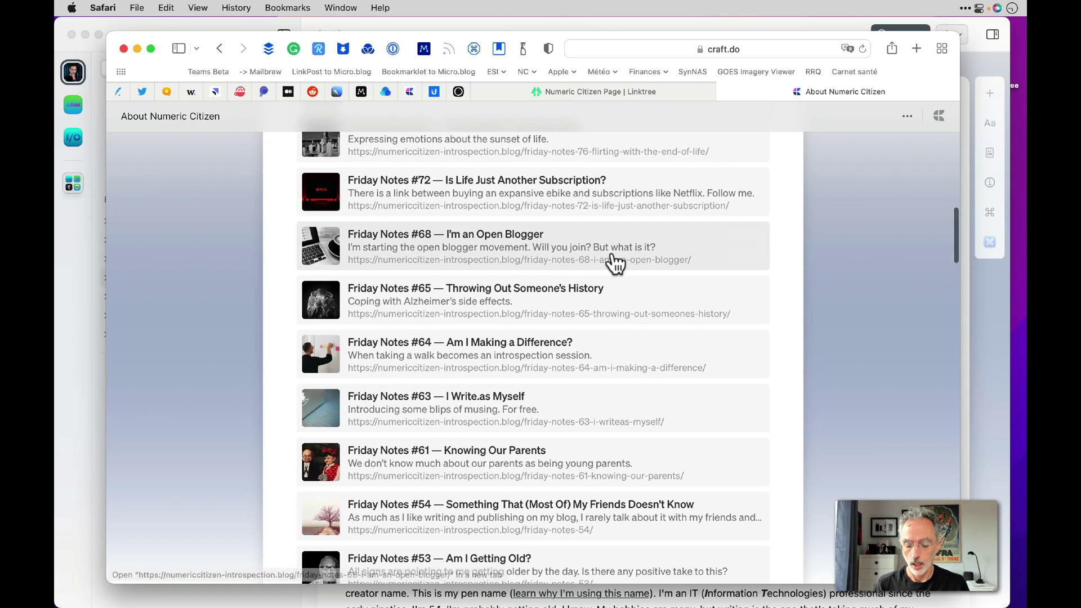
scroll(615, 262, down, 20)
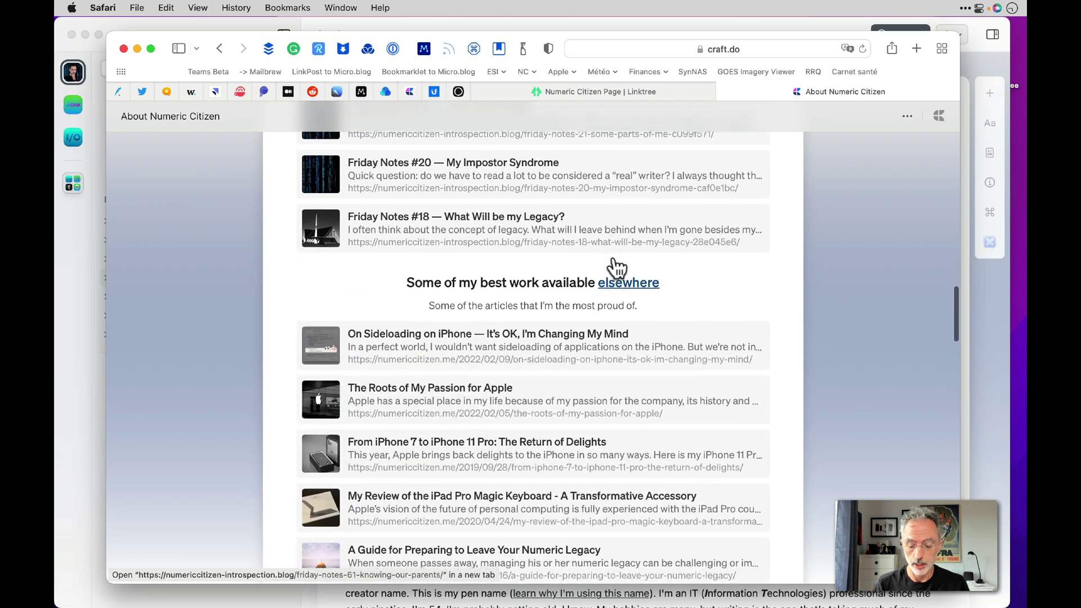
scroll(616, 268, down, 2)
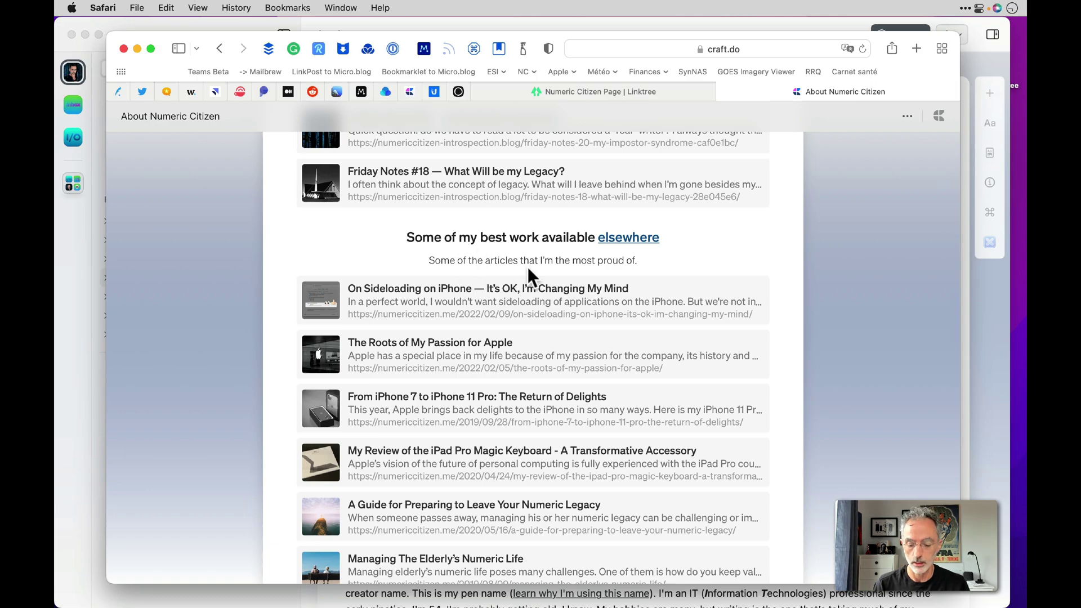
scroll(550, 354, down, 2)
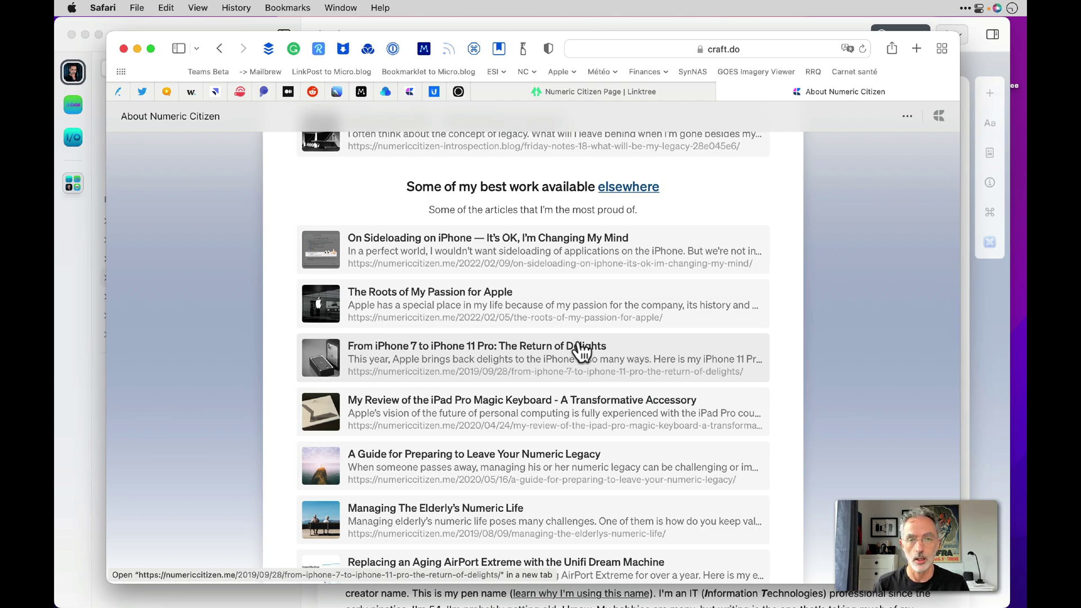
scroll(582, 352, down, 10)
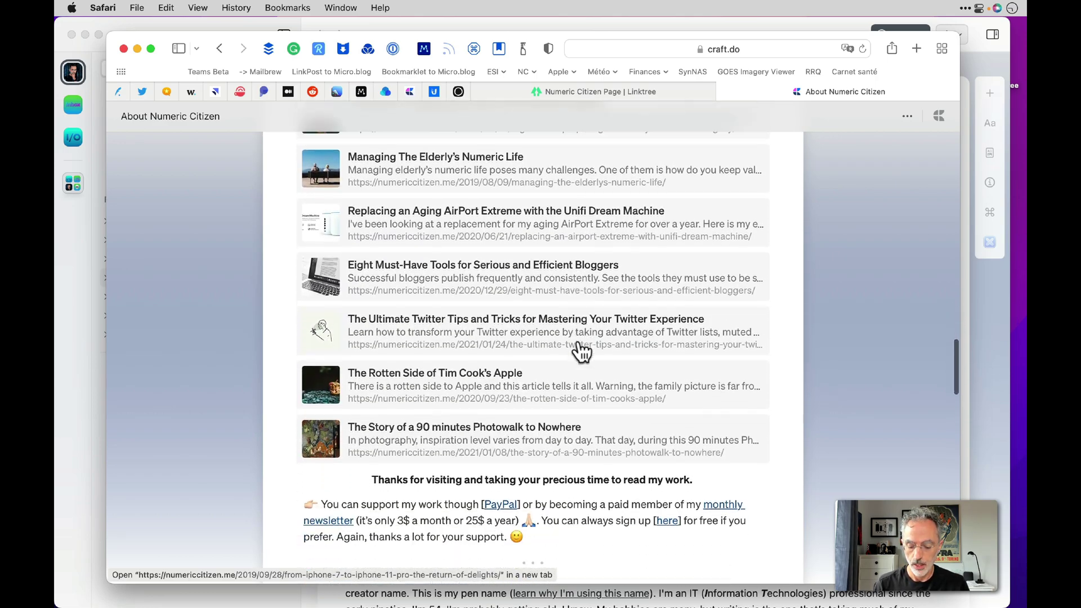
scroll(582, 352, down, 10)
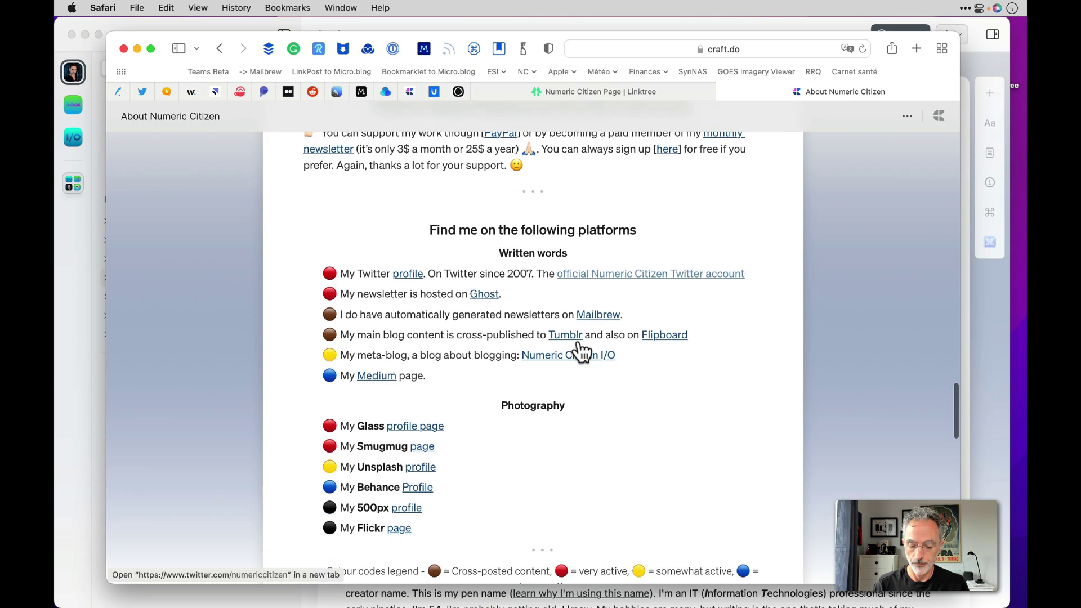
scroll(580, 352, up, 2)
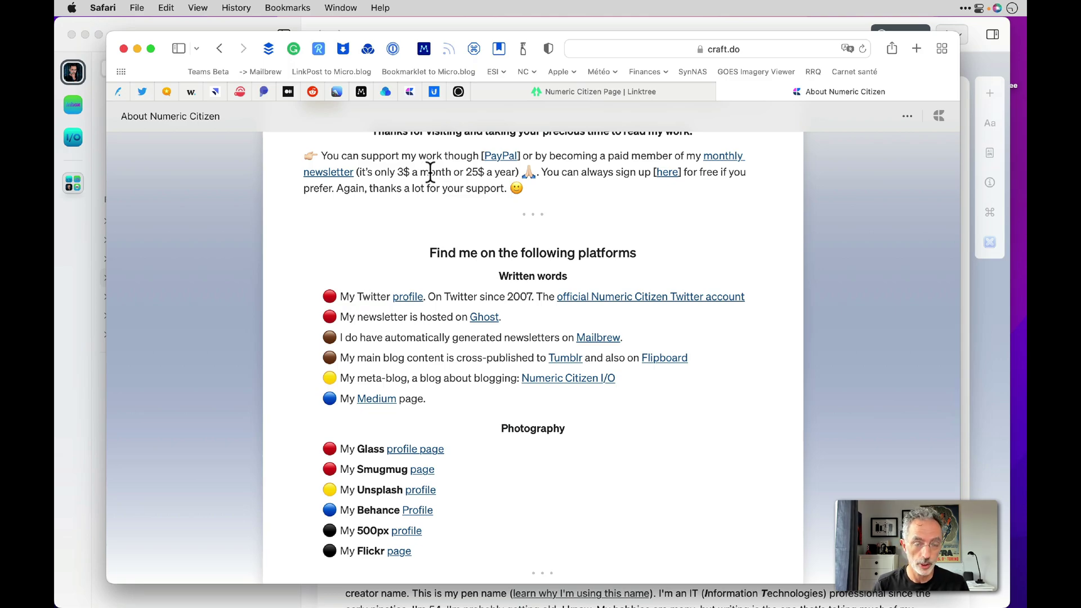
scroll(502, 267, down, 2)
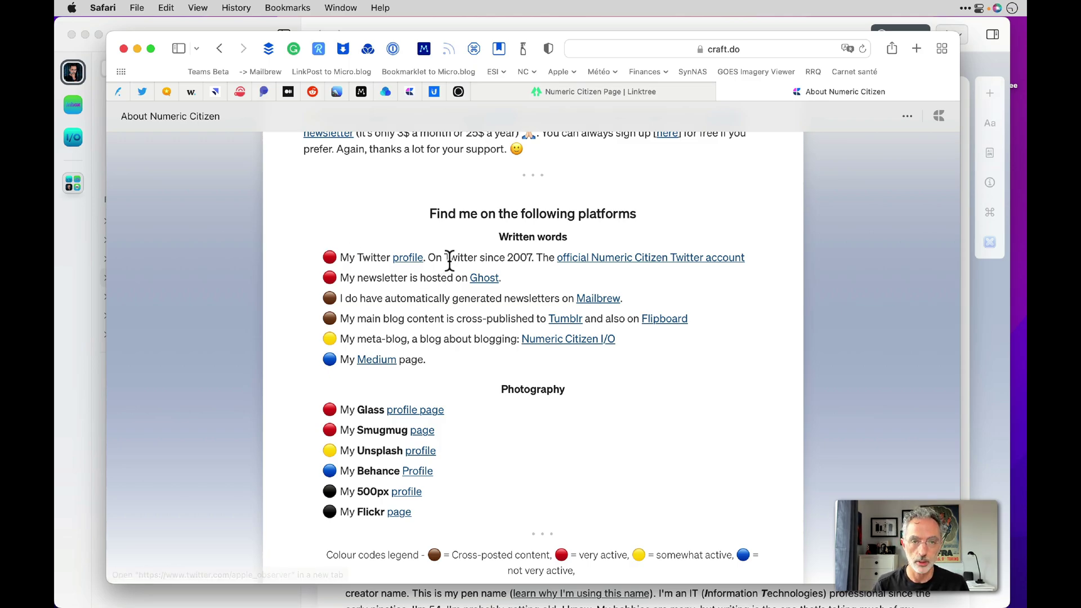
scroll(442, 256, down, 5)
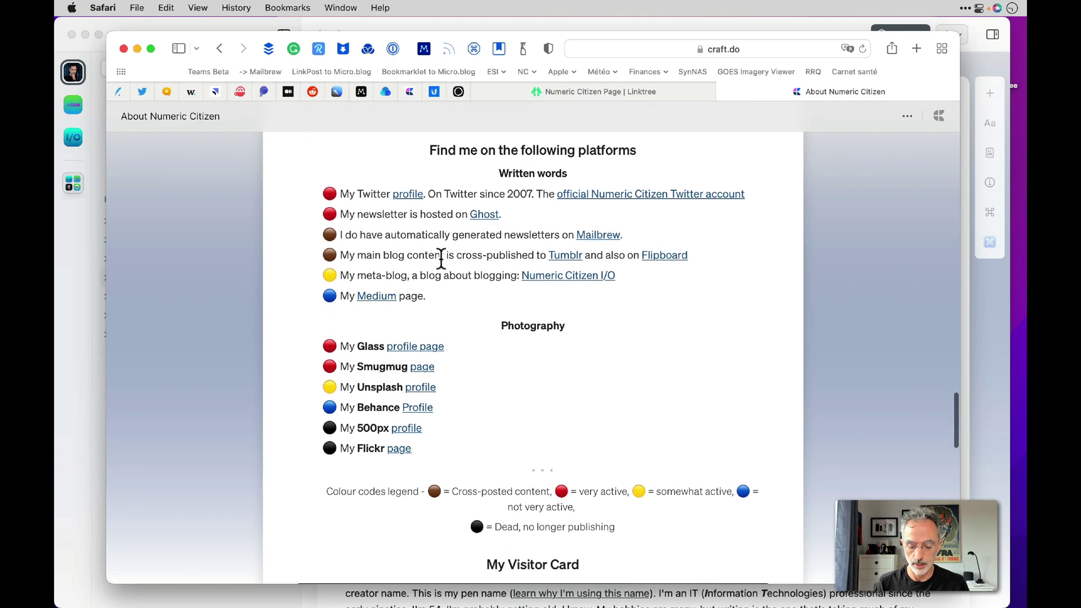
scroll(575, 485, down, 3)
scroll(577, 483, down, 5)
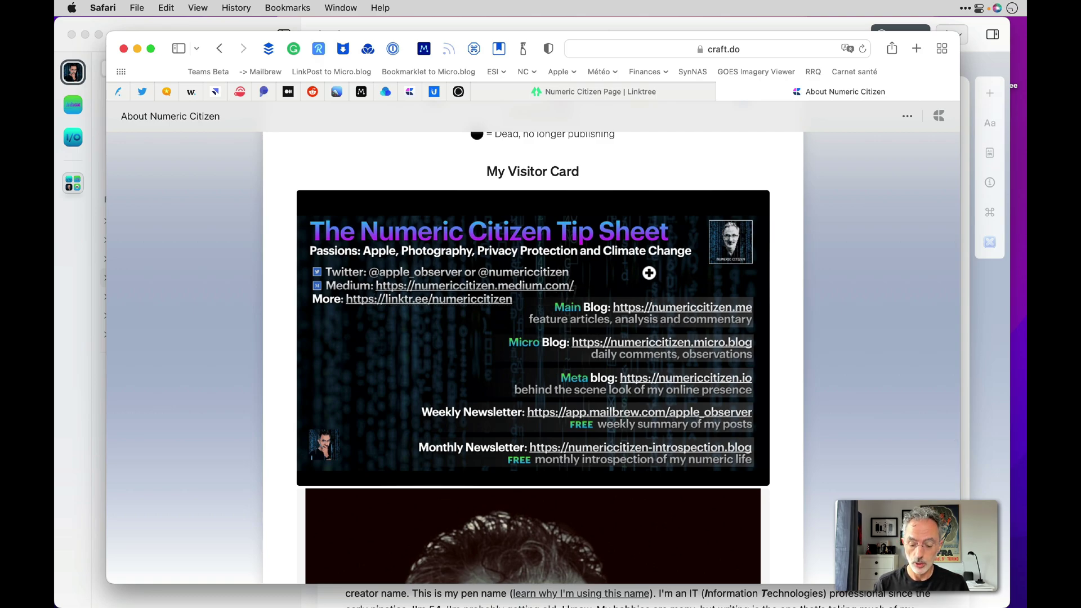
click(649, 272)
click(645, 276)
drag(584, 310, 498, 381)
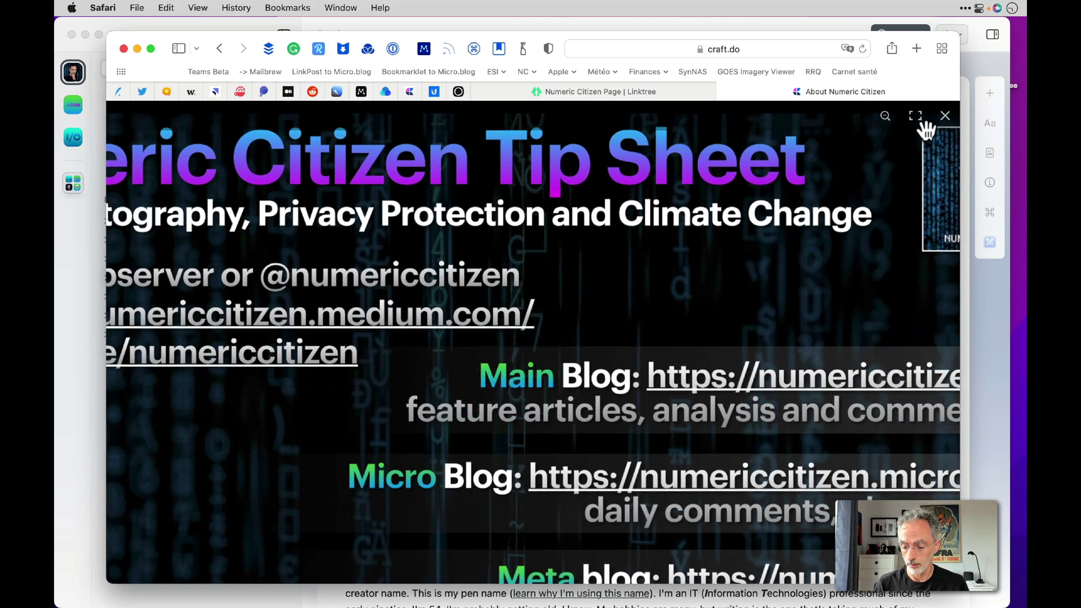
click(945, 116)
Scroll from the footer back up to the About Numeric Citizen title and opening paragraph
scroll(575, 284, down, 15)
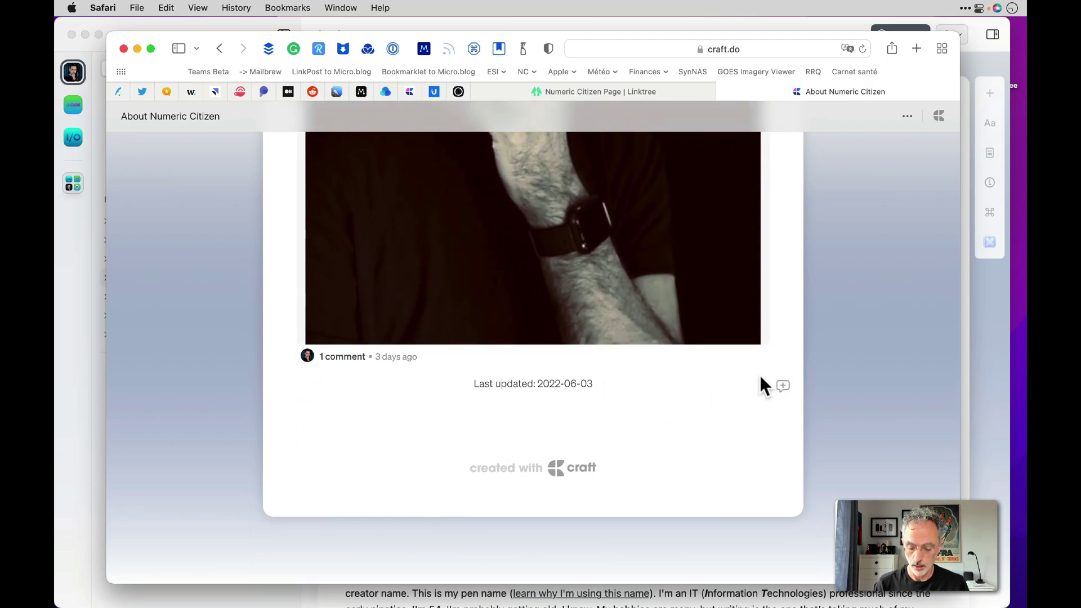
click(759, 375)
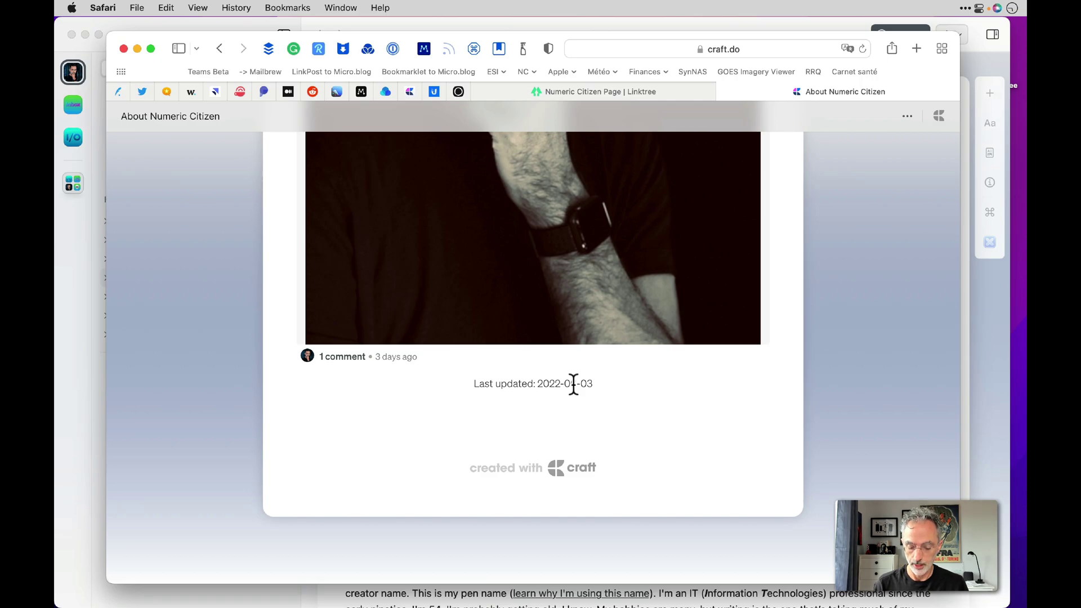
scroll(573, 385, up, 20)
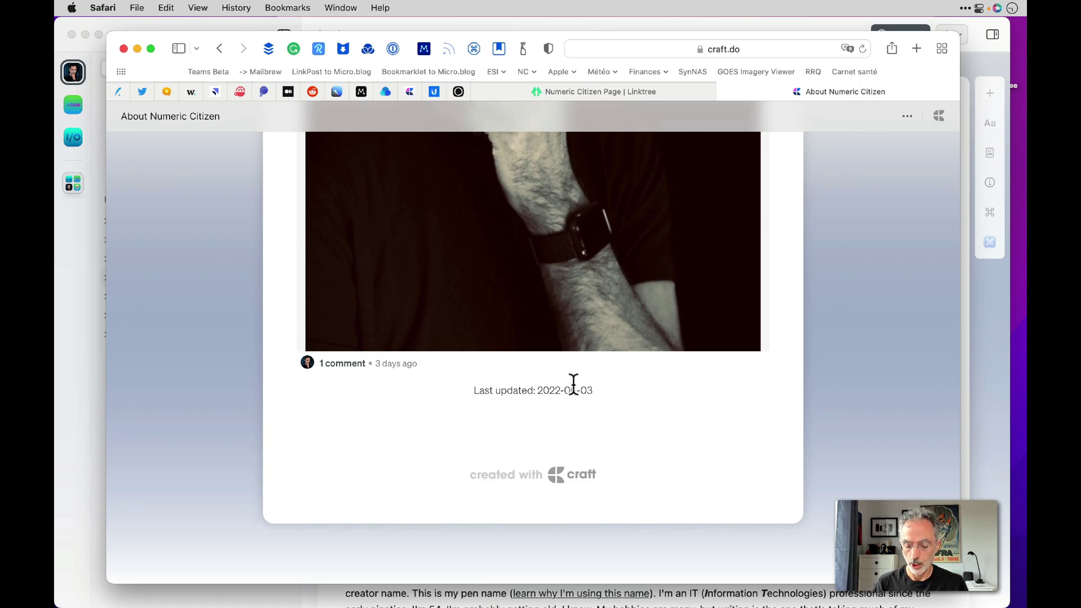
scroll(573, 383, up, 15)
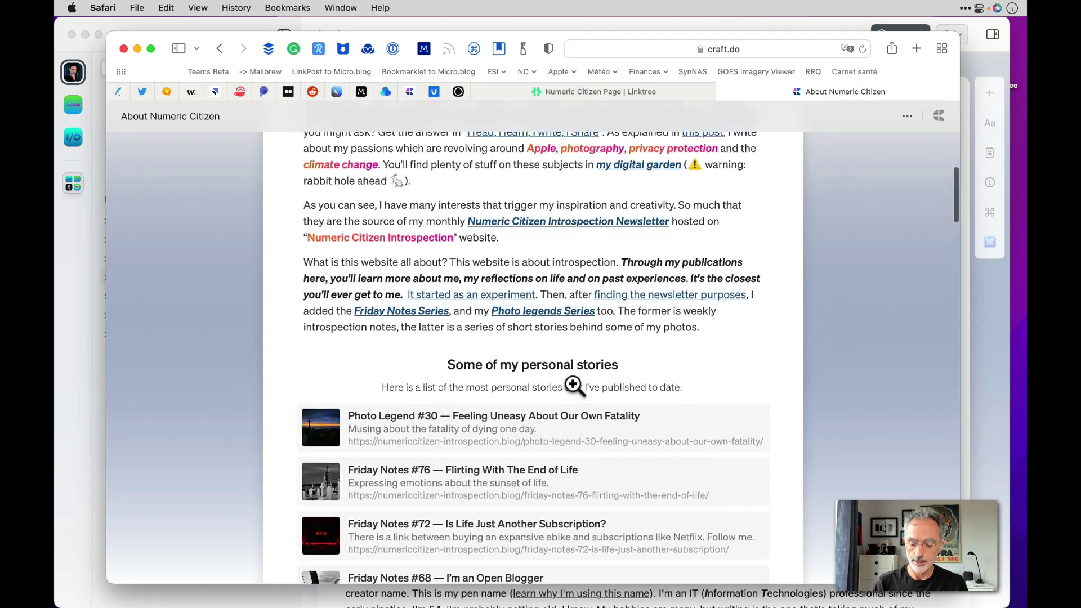
scroll(572, 383, down, 5)
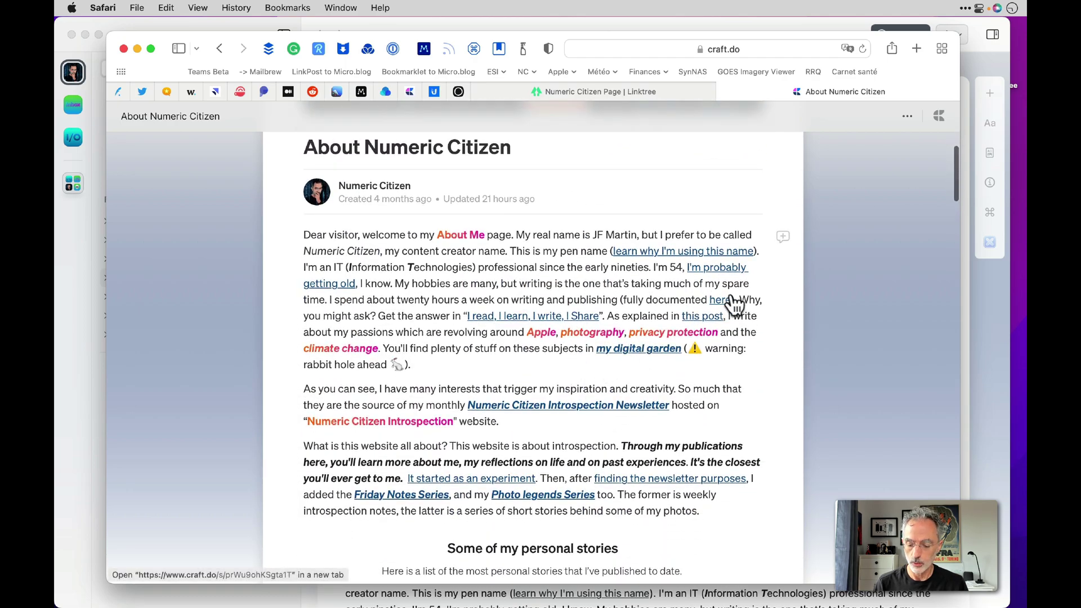
Start a comment on the opening paragraph, then close the sign-in panel without commenting
click(783, 238)
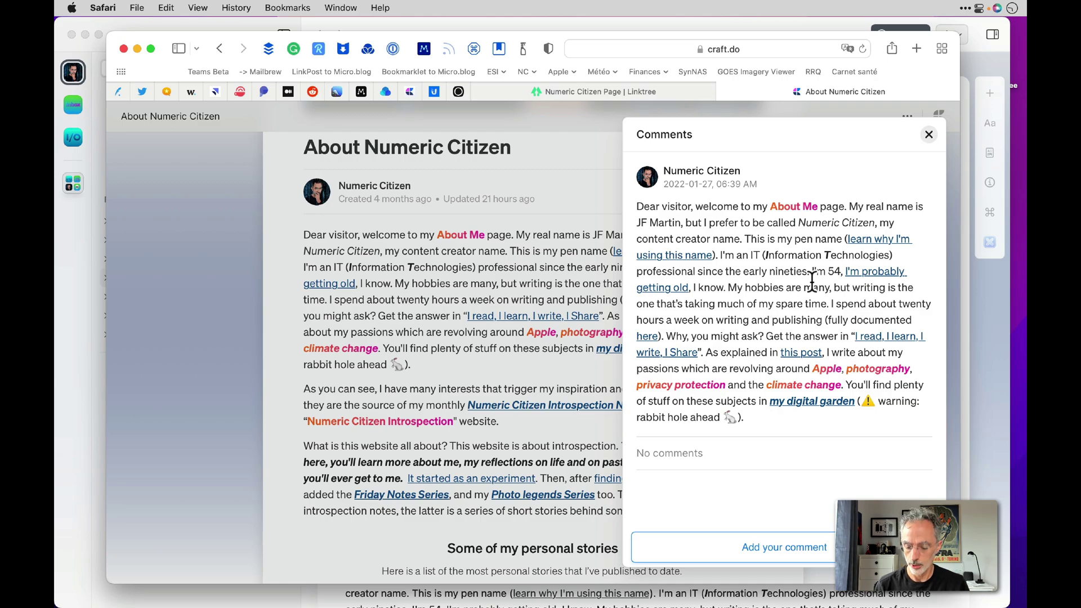
click(778, 553)
click(729, 289)
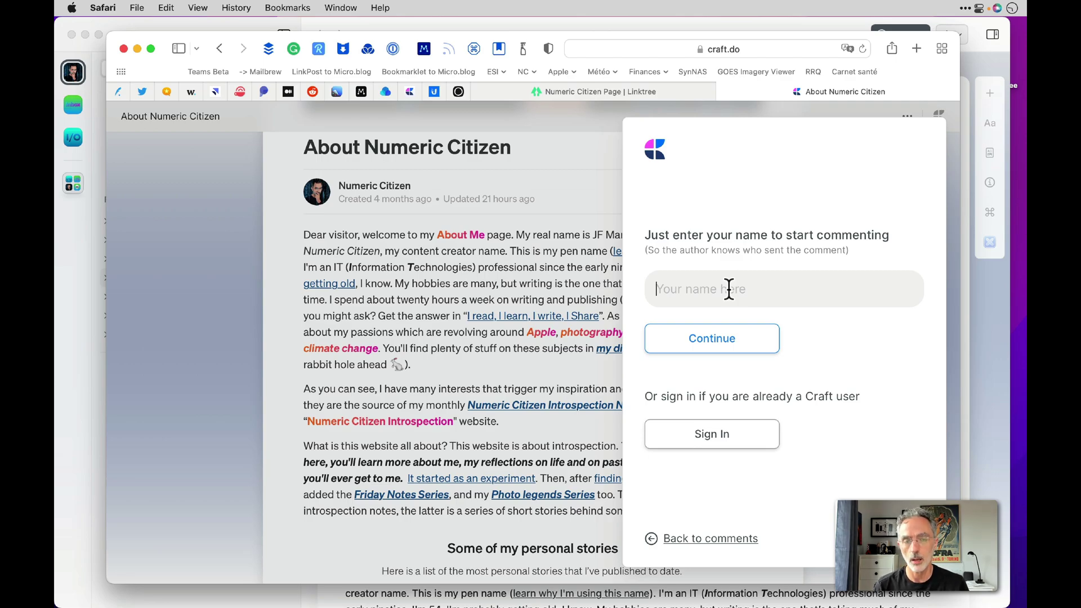
click(576, 241)
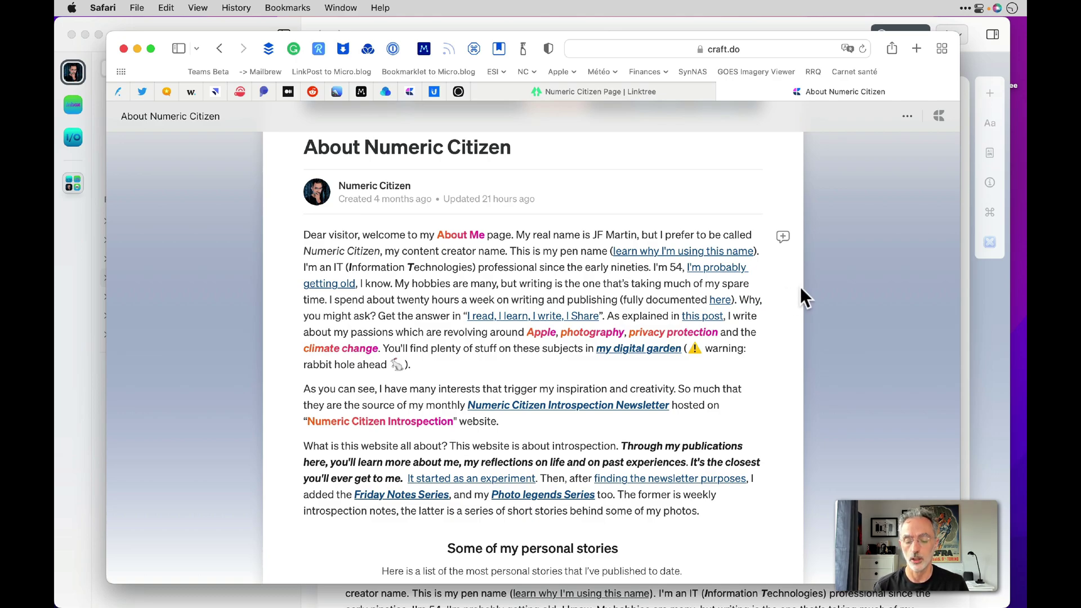
Return to the About Numeric Citizen document in Craft
scroll(826, 321, down, 3)
scroll(825, 313, down, 5)
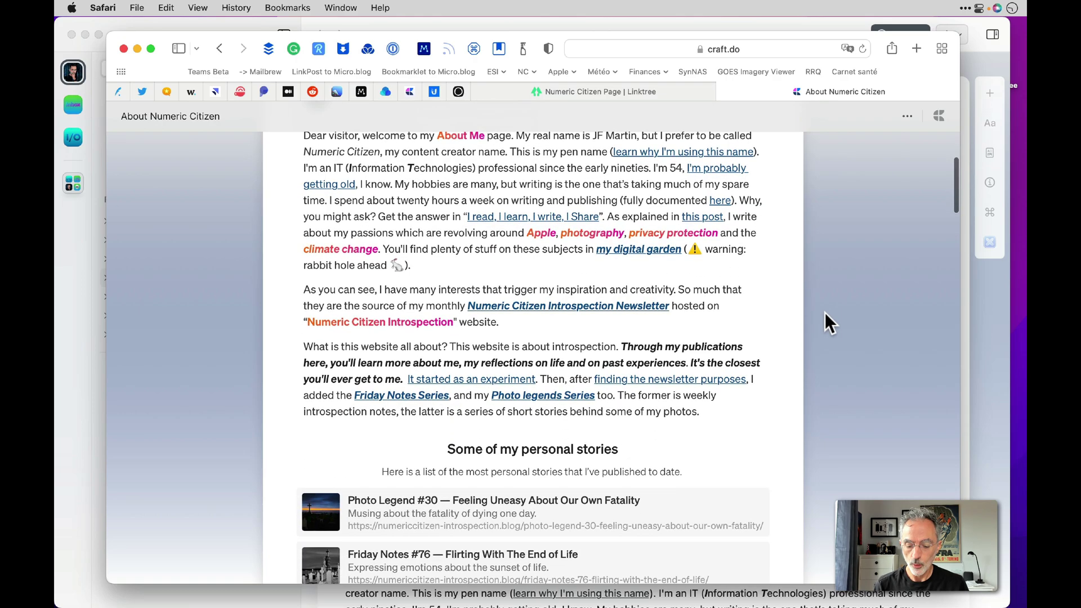
scroll(824, 310, up, 8)
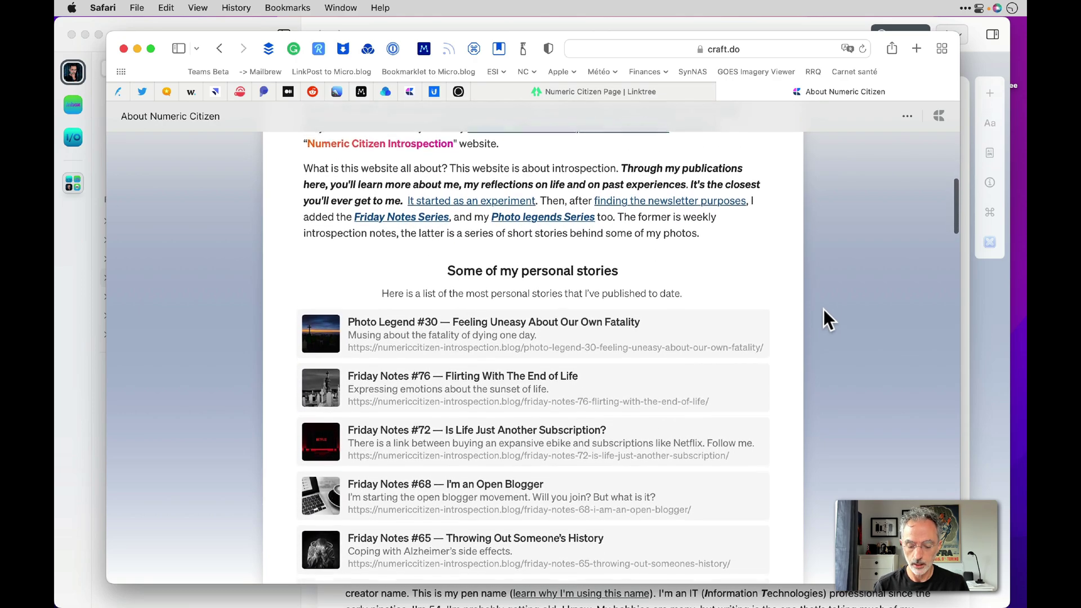
scroll(848, 304, up, 2)
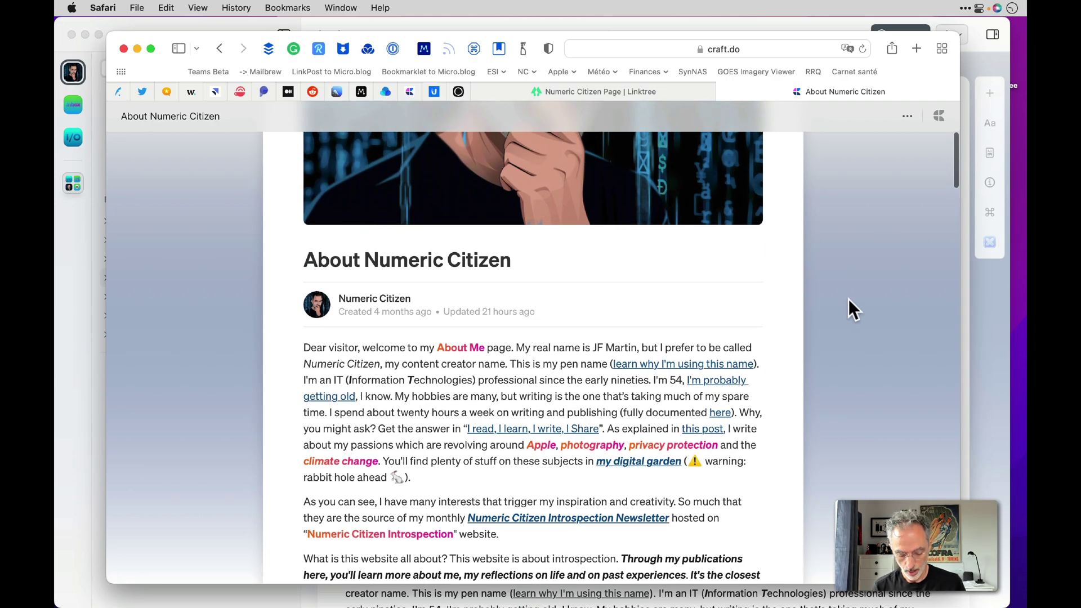
key(super+Tab)
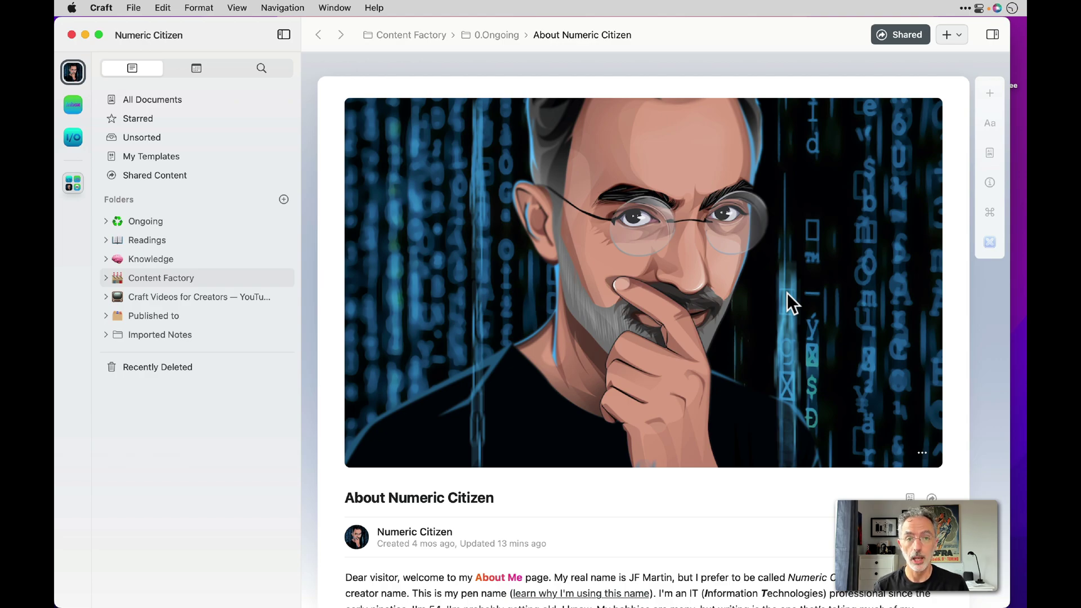
scroll(786, 293, down, 5)
scroll(786, 293, down, 4)
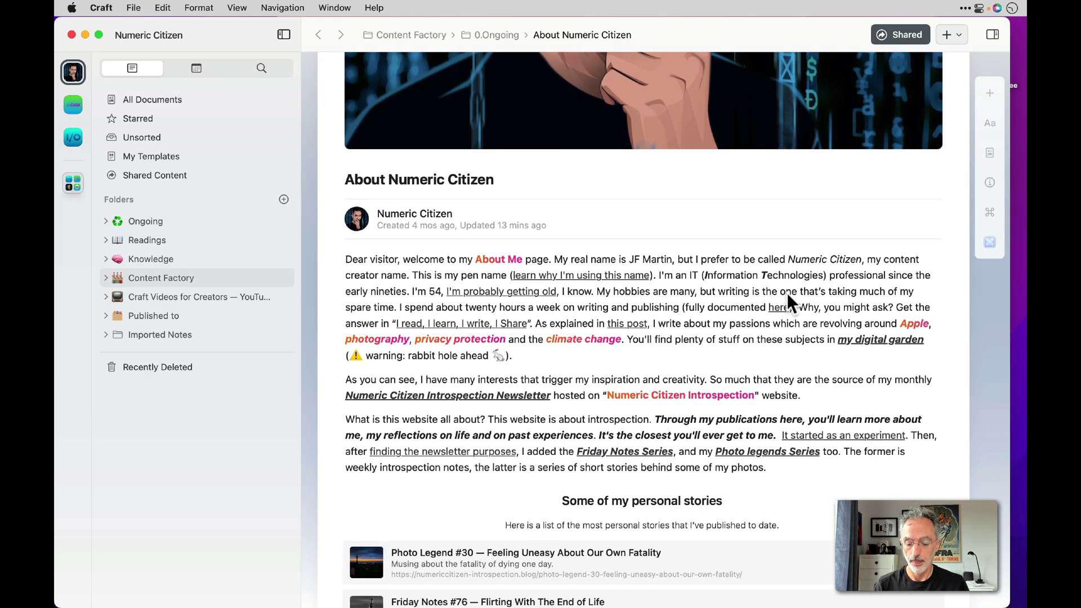
scroll(786, 293, down, 1)
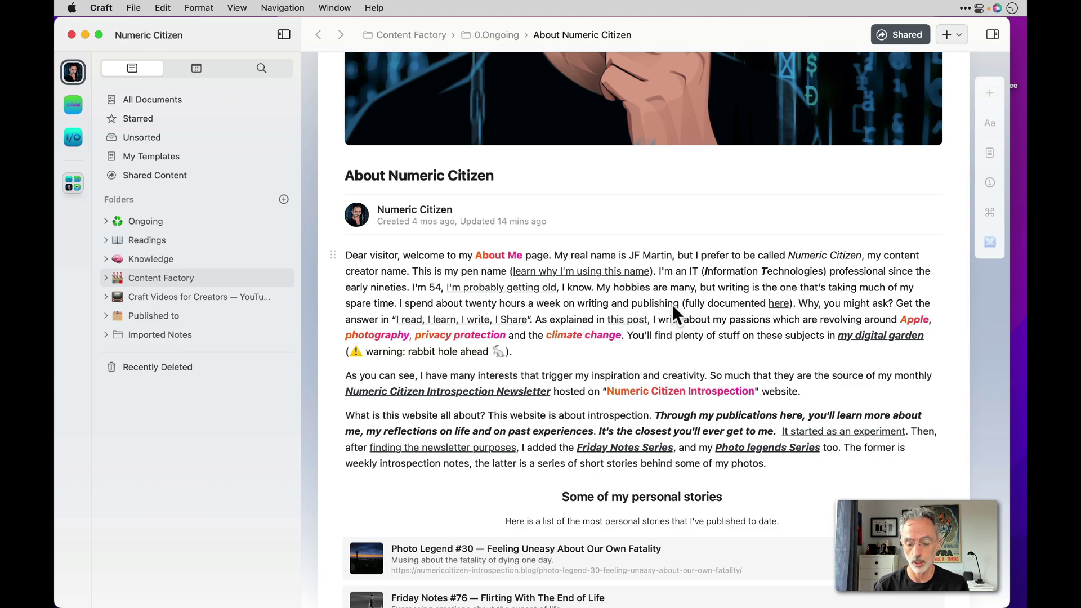
scroll(665, 329, down, 3)
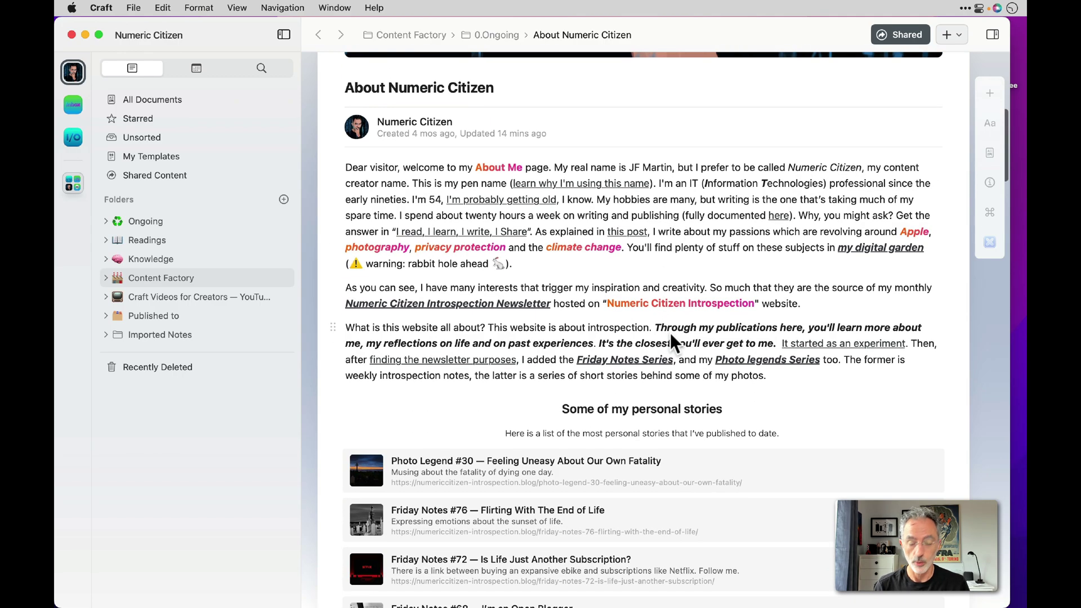
scroll(676, 332, down, 2)
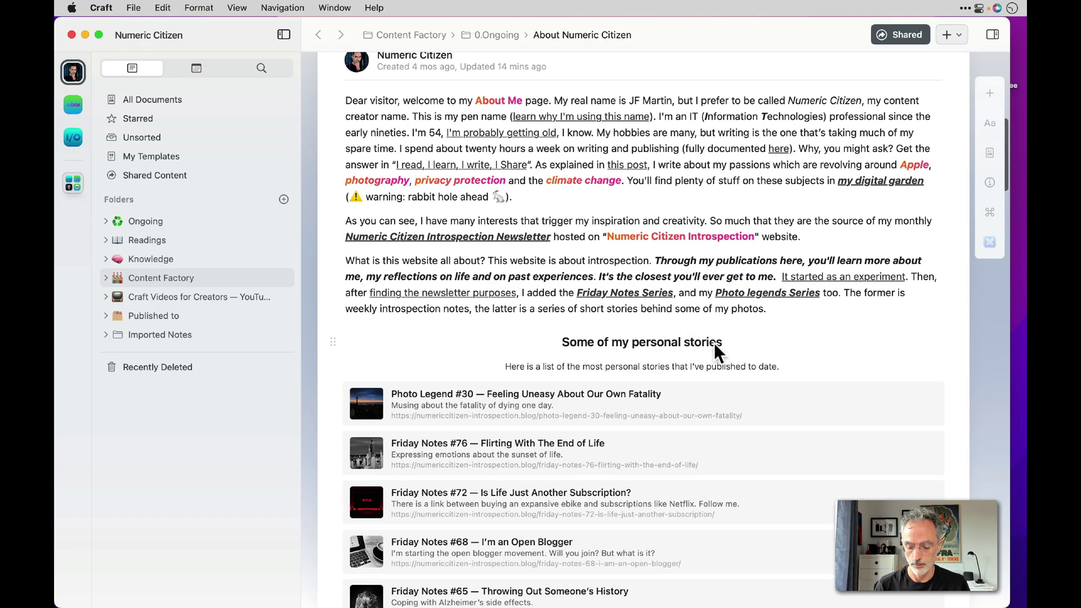
scroll(714, 343, down, 2)
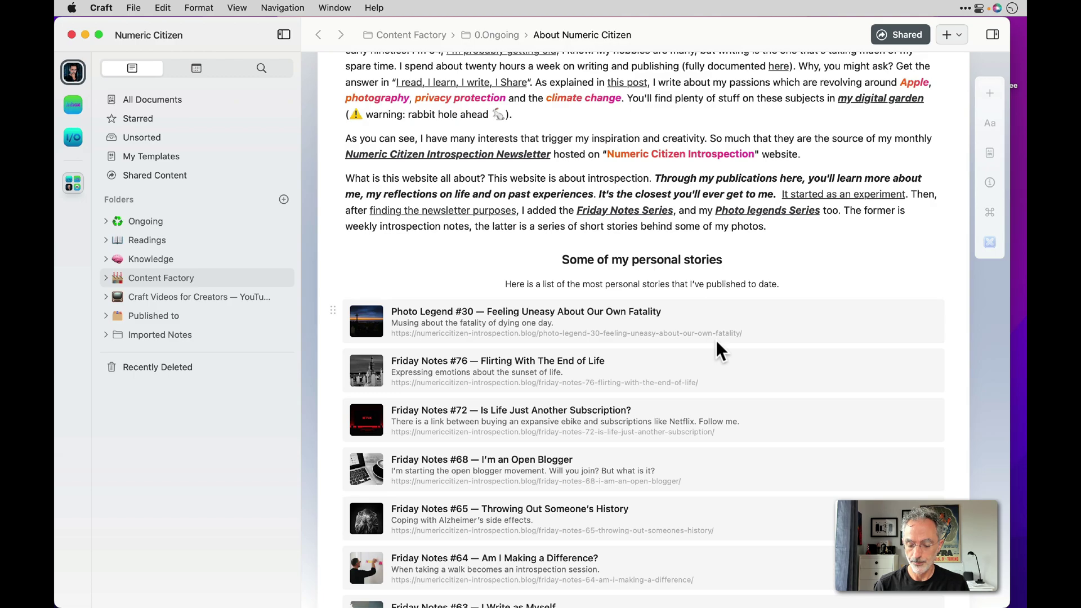
click(592, 260)
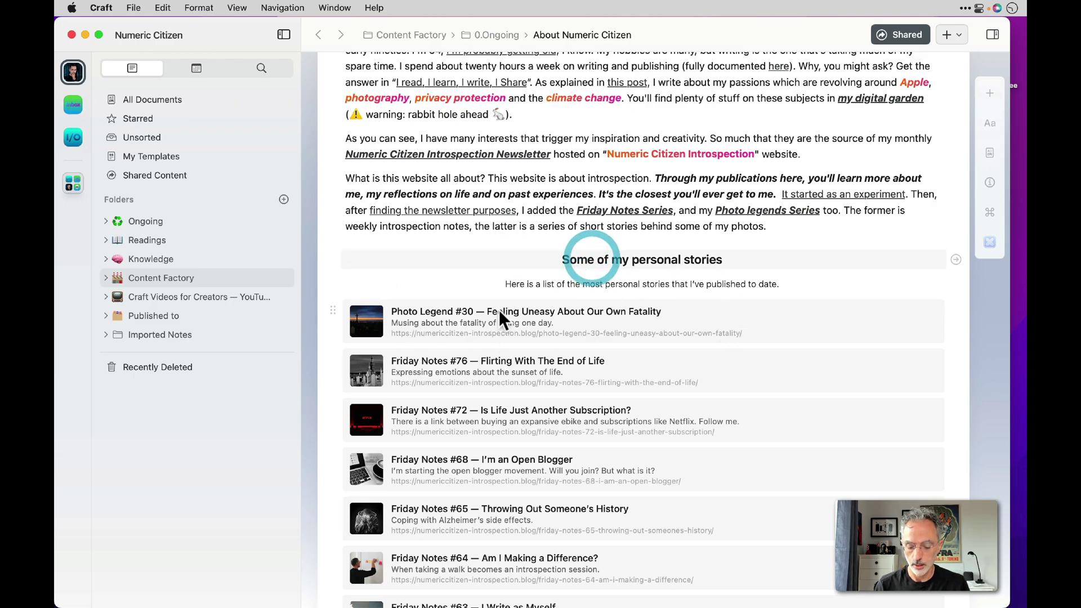
click(505, 308)
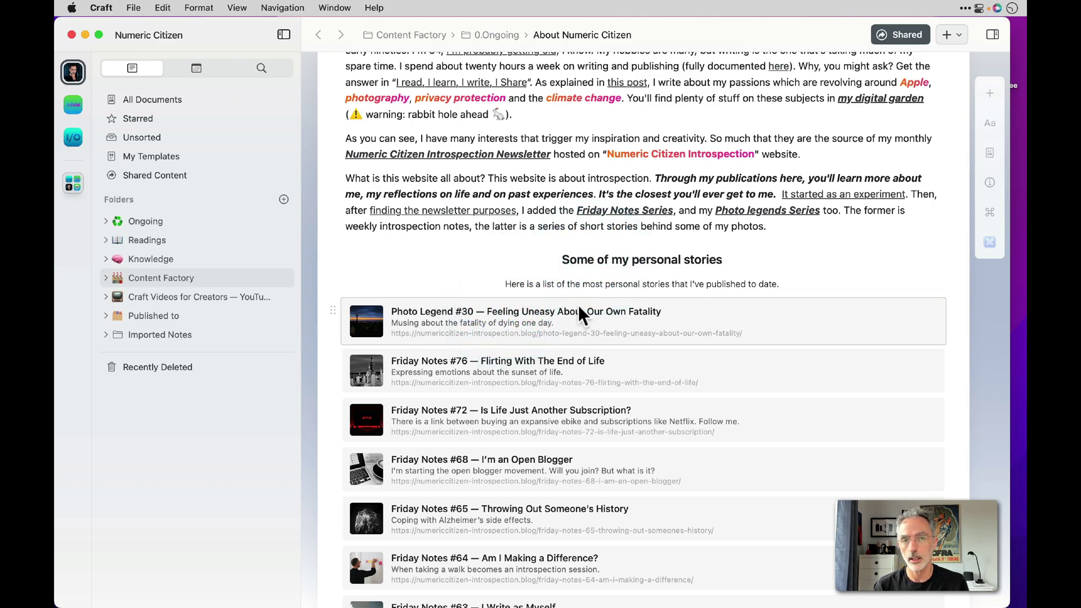
scroll(579, 309, down, 5)
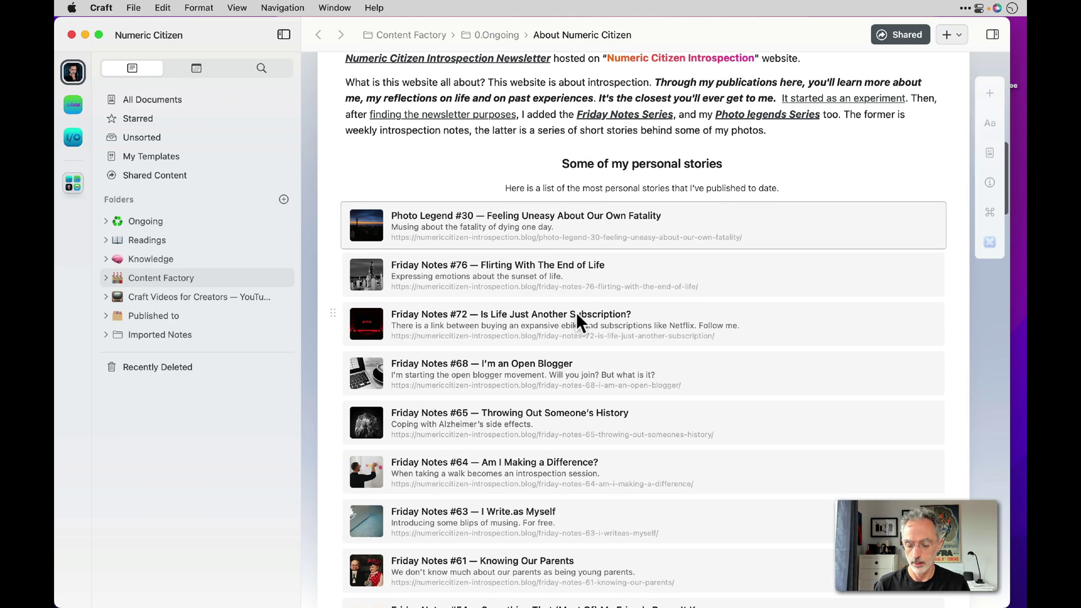
scroll(578, 322, down, 4)
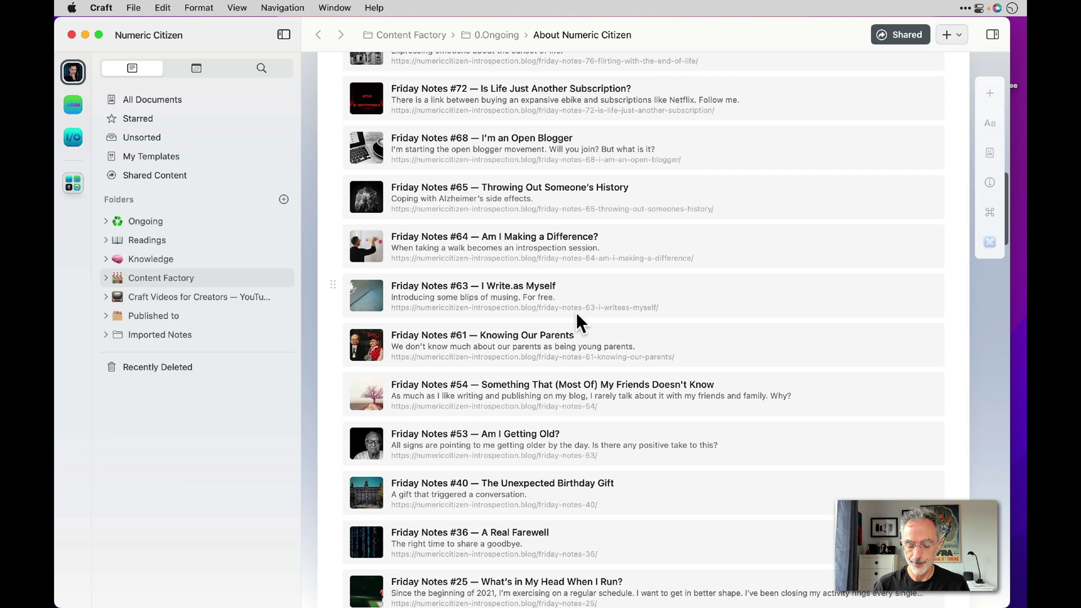
scroll(576, 312, up, 15)
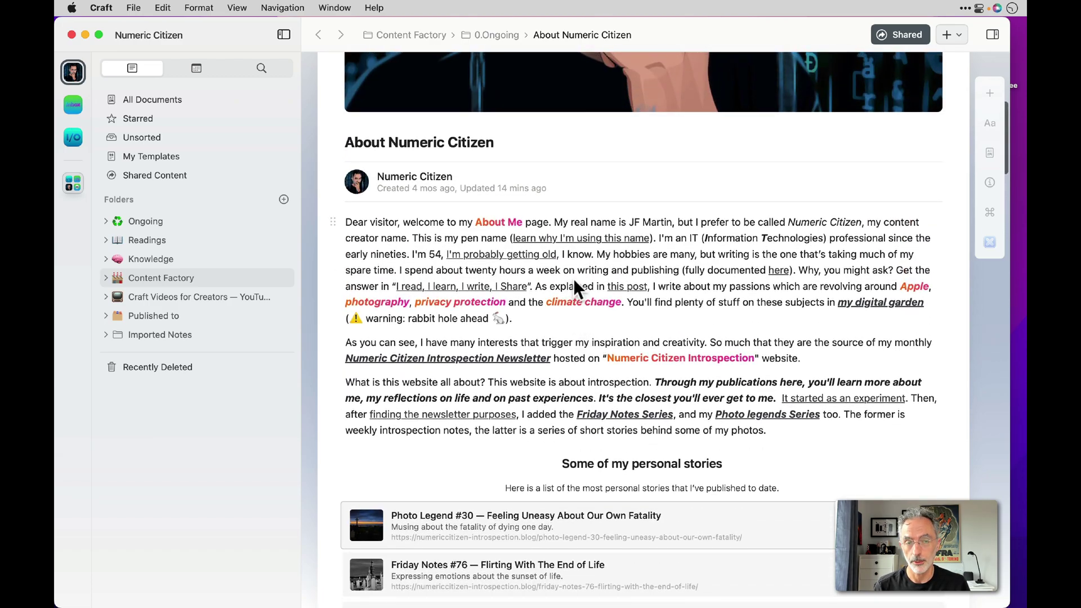
Show the Share popover with the document's existing secret web link
click(907, 34)
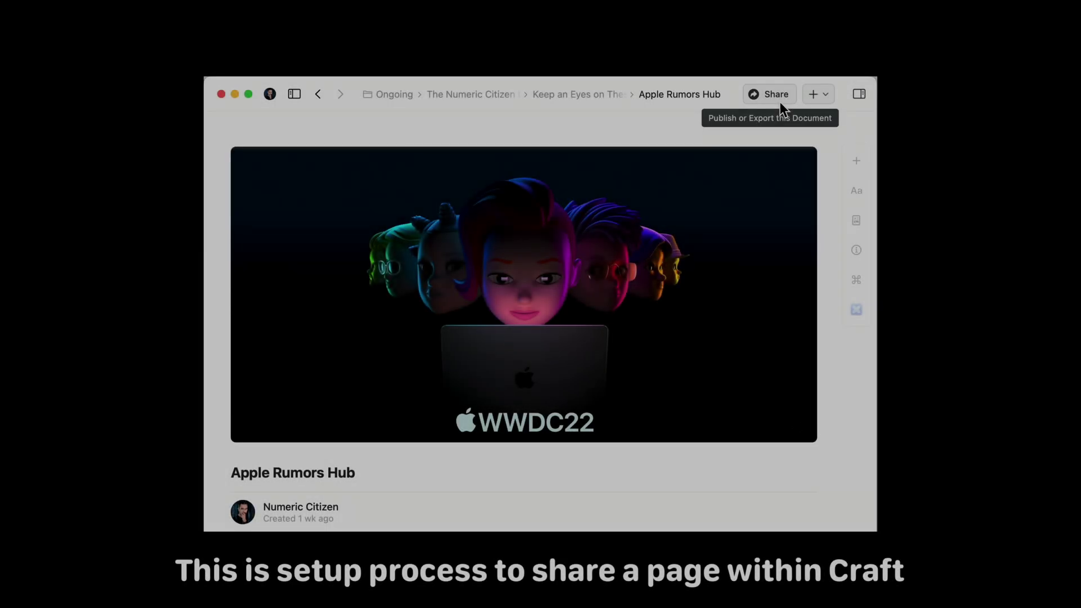
Create and copy a secret web link, then turn on Show 'Created With Craft' in its options
click(779, 102)
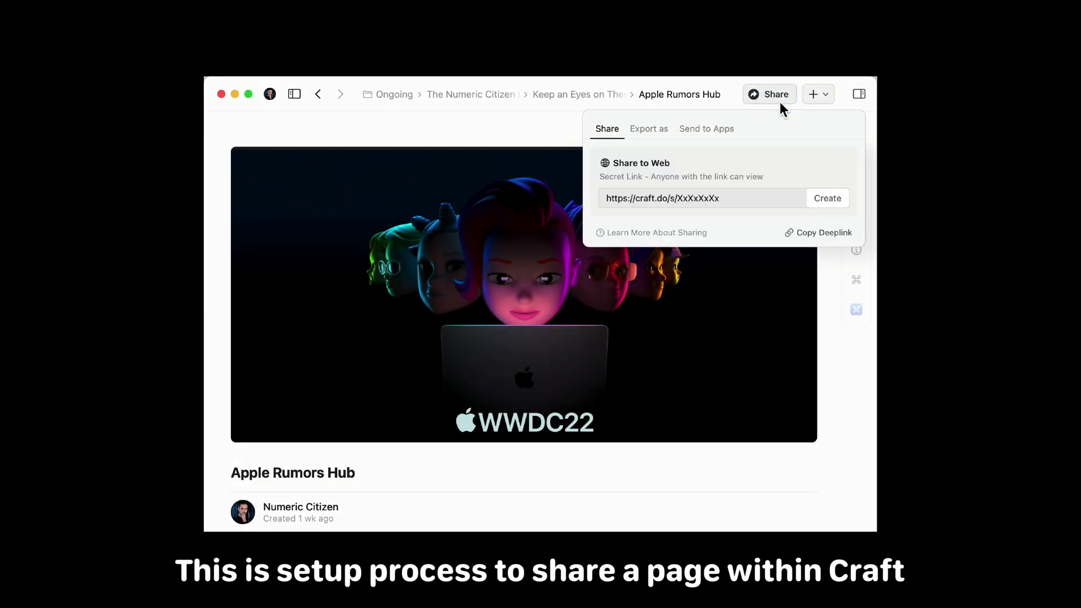
click(834, 202)
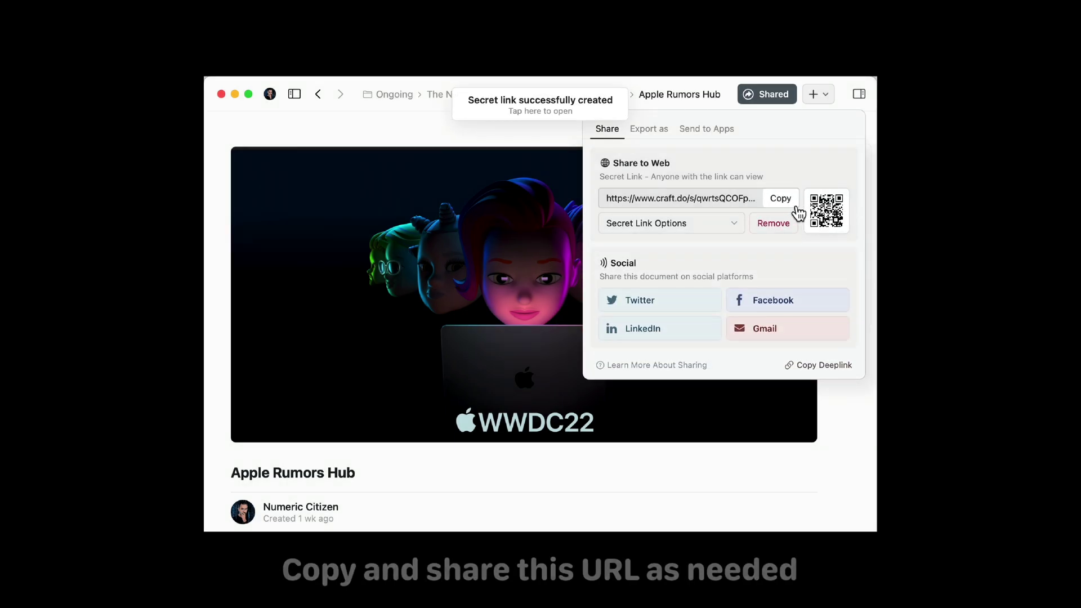
click(779, 199)
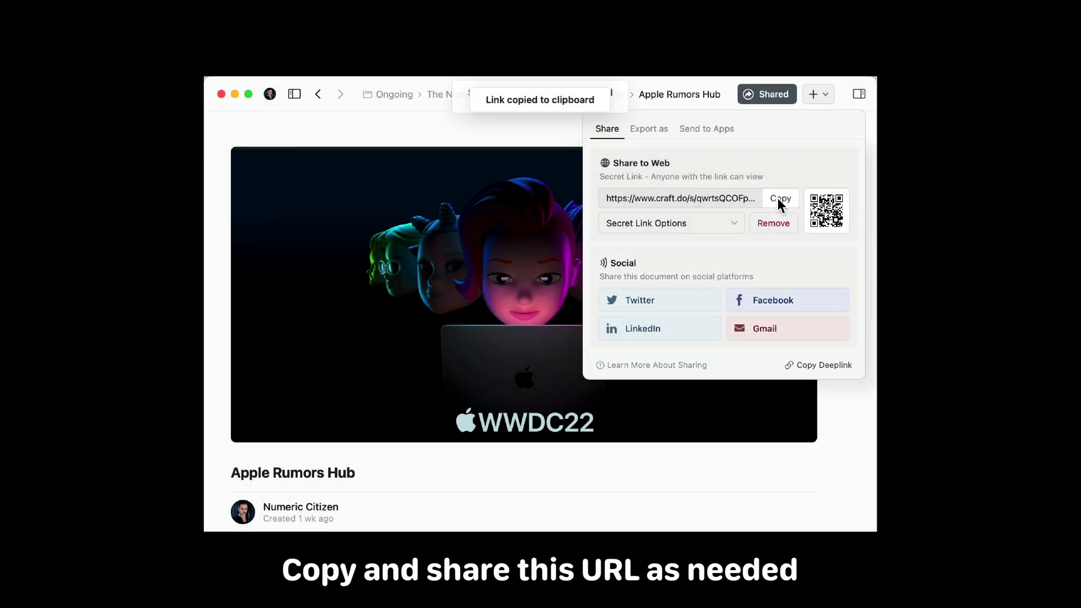
click(725, 224)
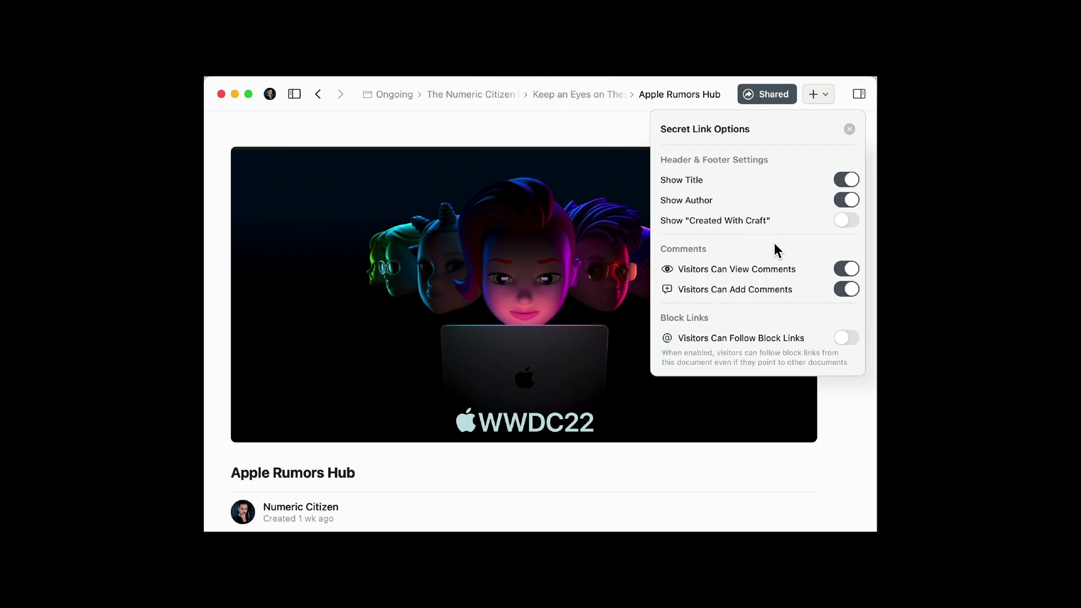
click(854, 223)
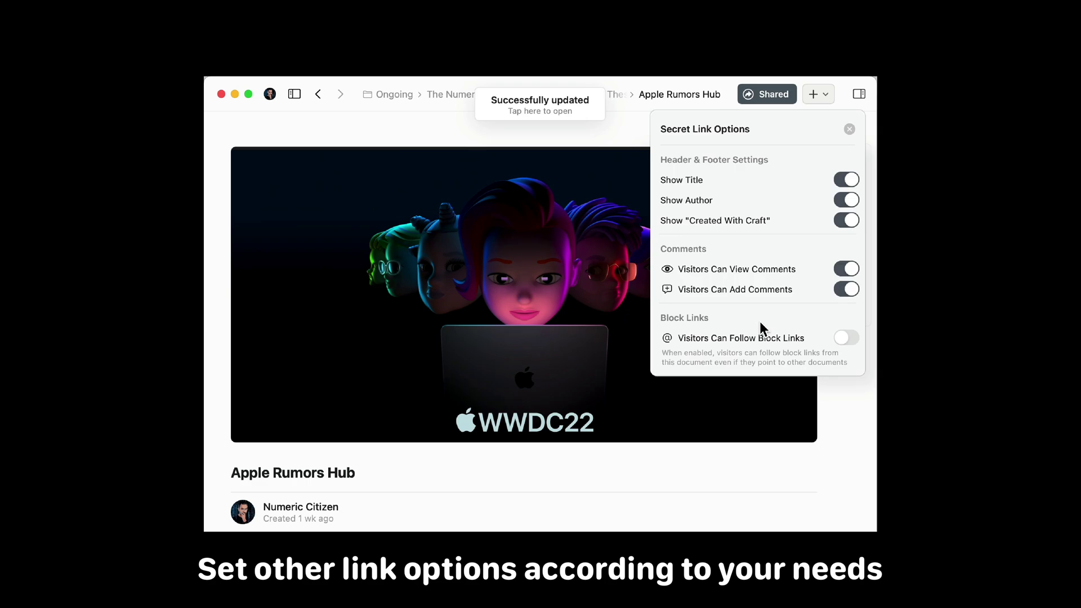
click(850, 130)
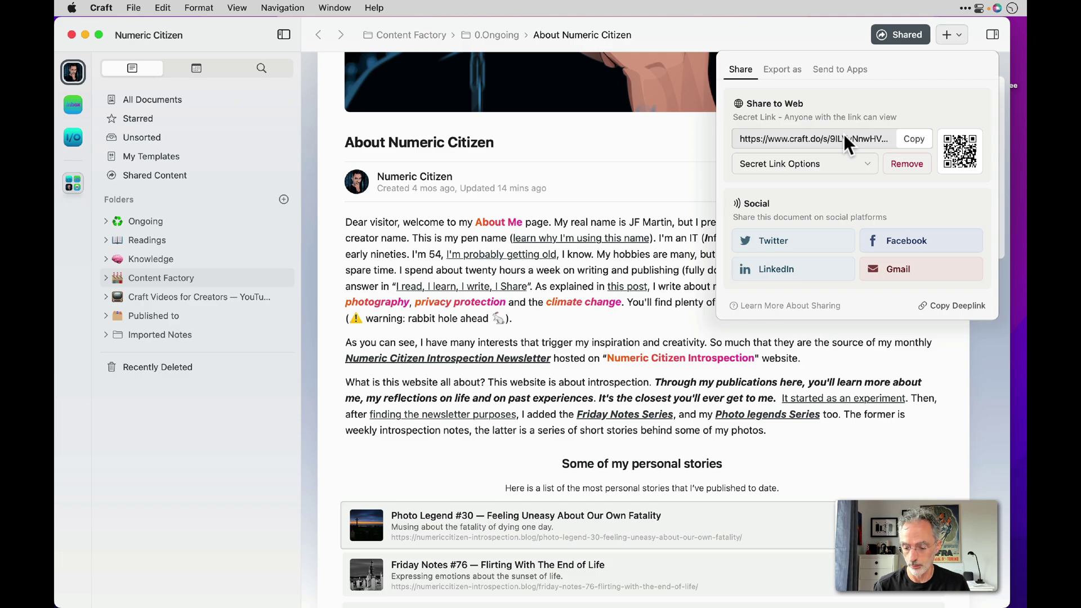
Open Secret Link Options and switch off Visitors Can View Comments
click(827, 165)
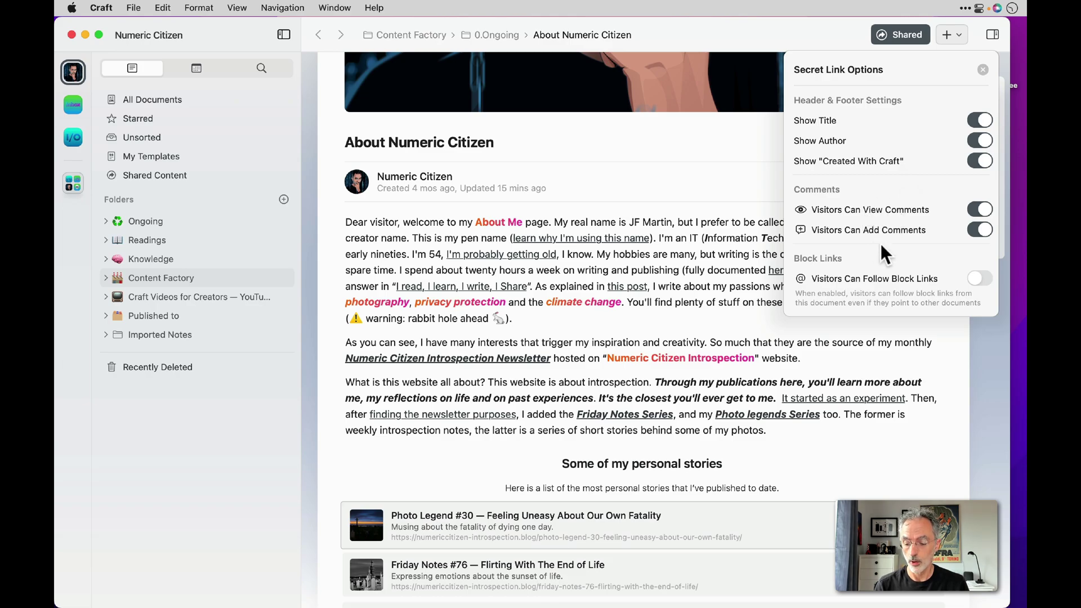
click(978, 209)
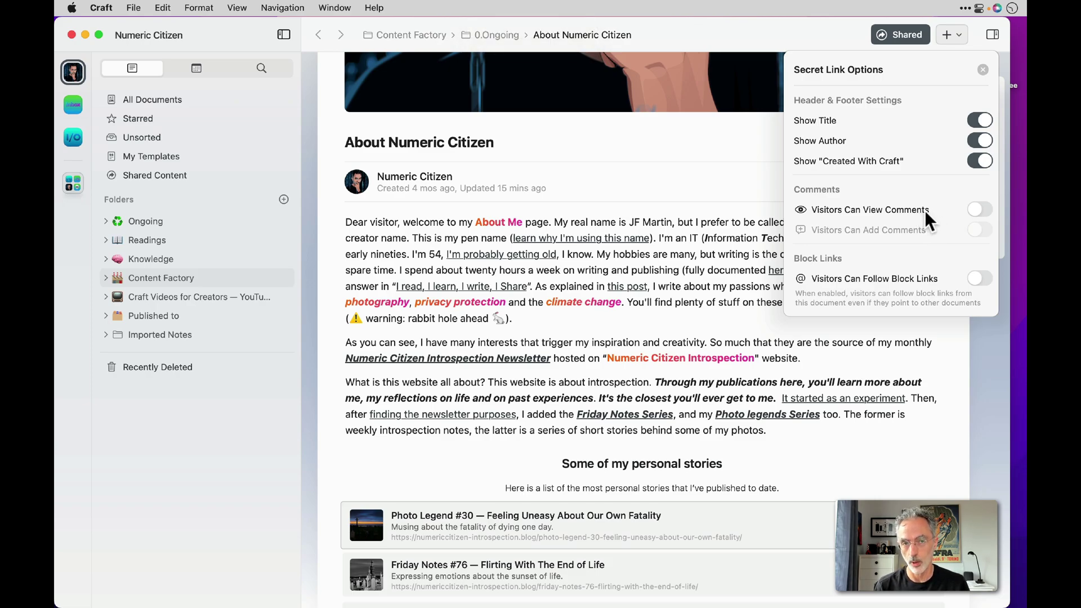
Turn Visitors Can View Comments back on and enable Visitors Can Add Comments
click(978, 210)
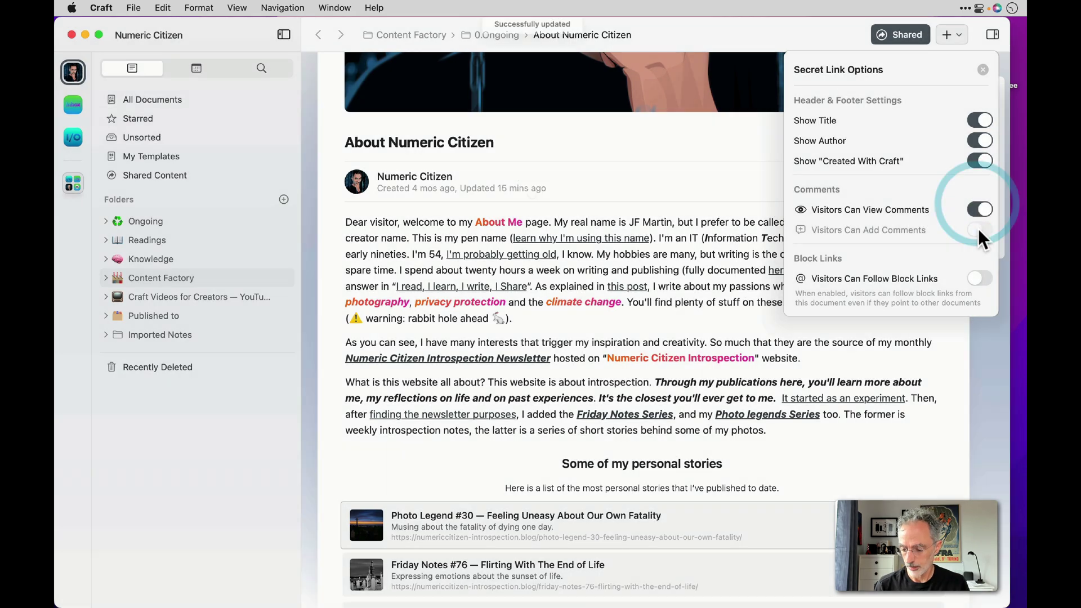
click(979, 229)
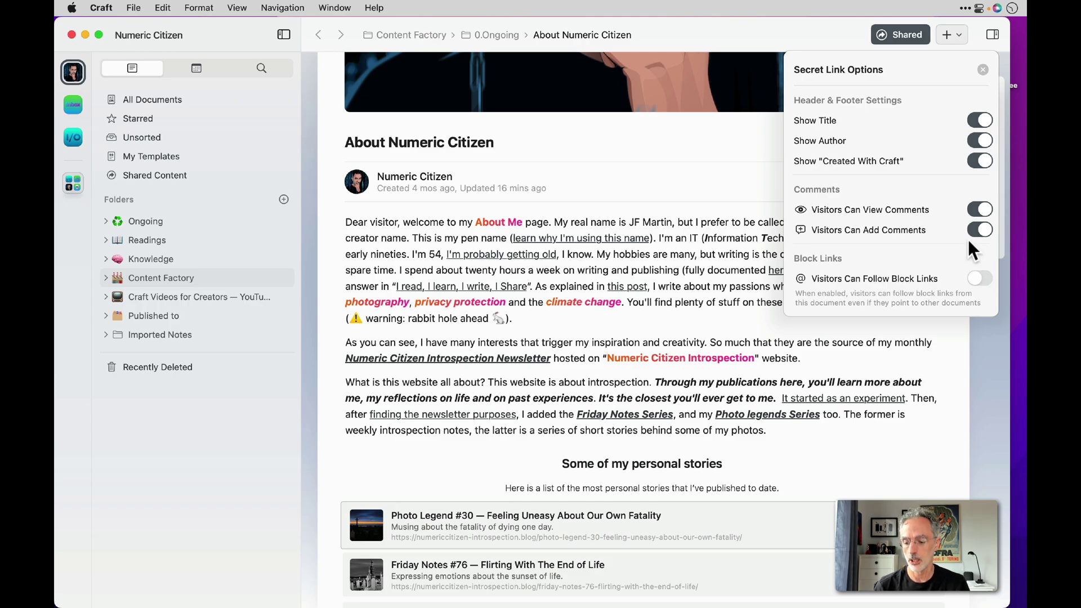
Close the Secret Link Options panel and scroll back to the document title
click(718, 199)
scroll(799, 239, down, 3)
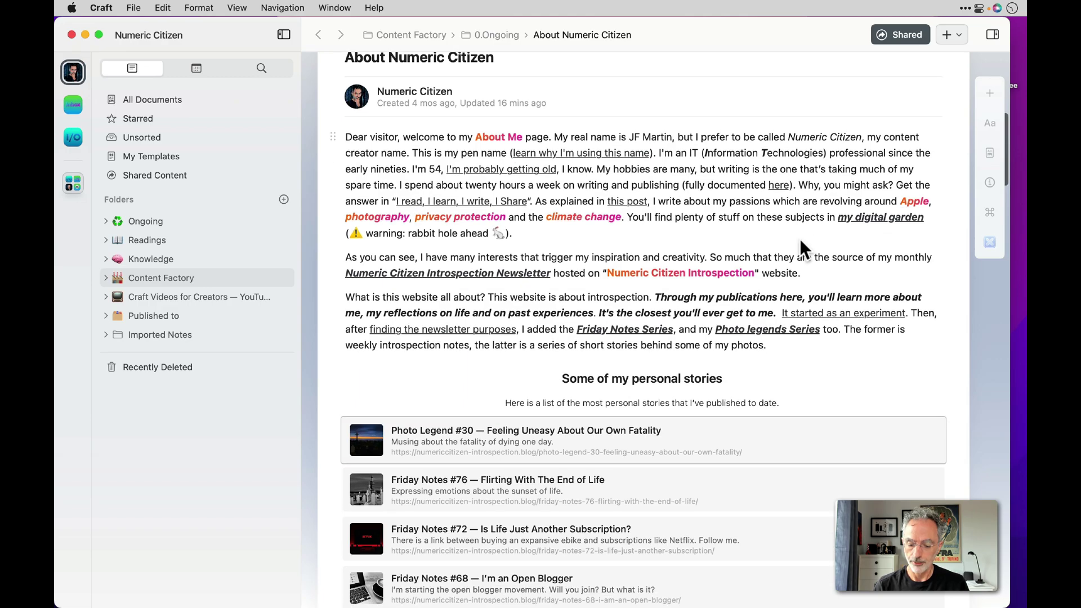
scroll(799, 238, down, 1)
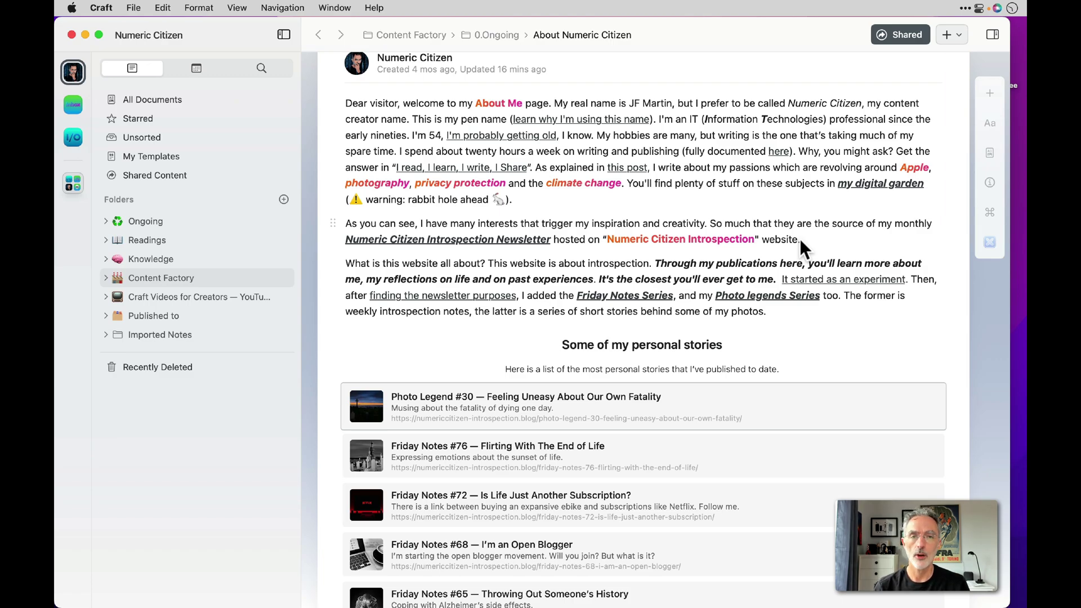
scroll(799, 238, up, 4)
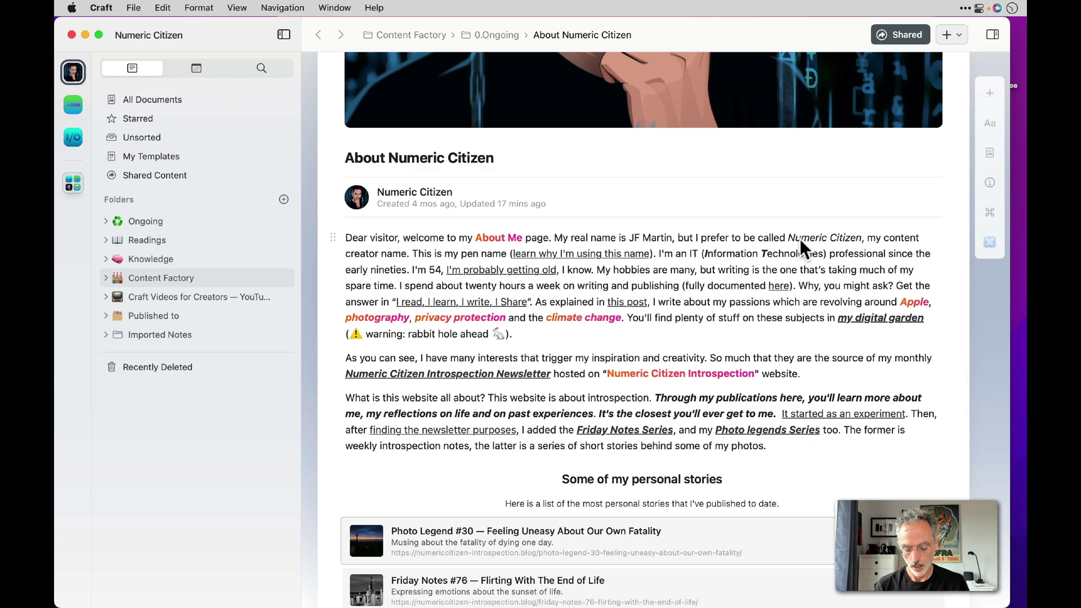
In Safari, check the published page's full craft.do address, then dismiss Favorites
key(super+Tab)
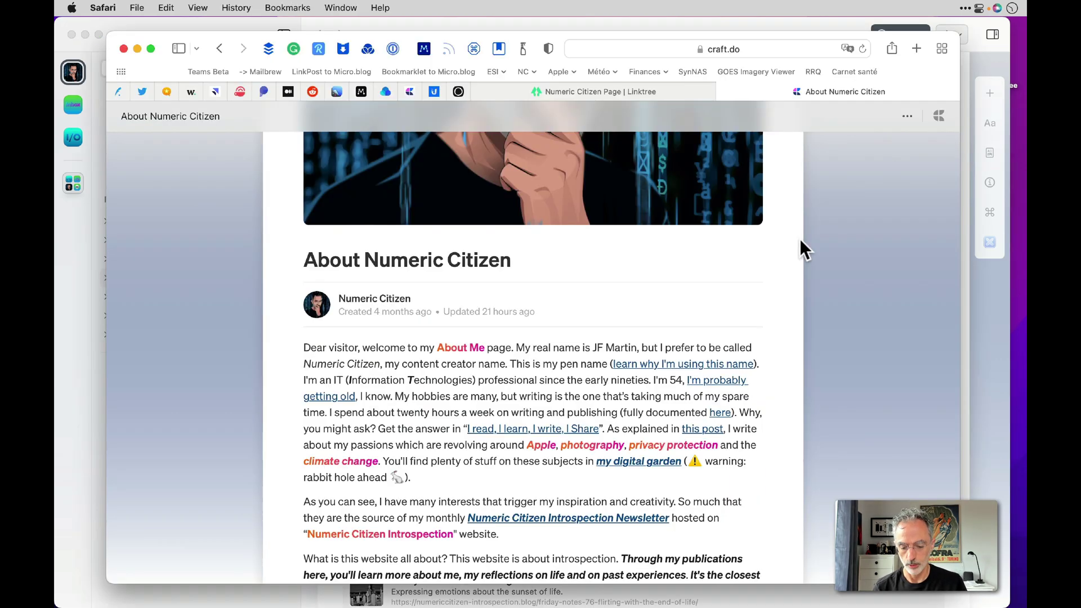
click(783, 50)
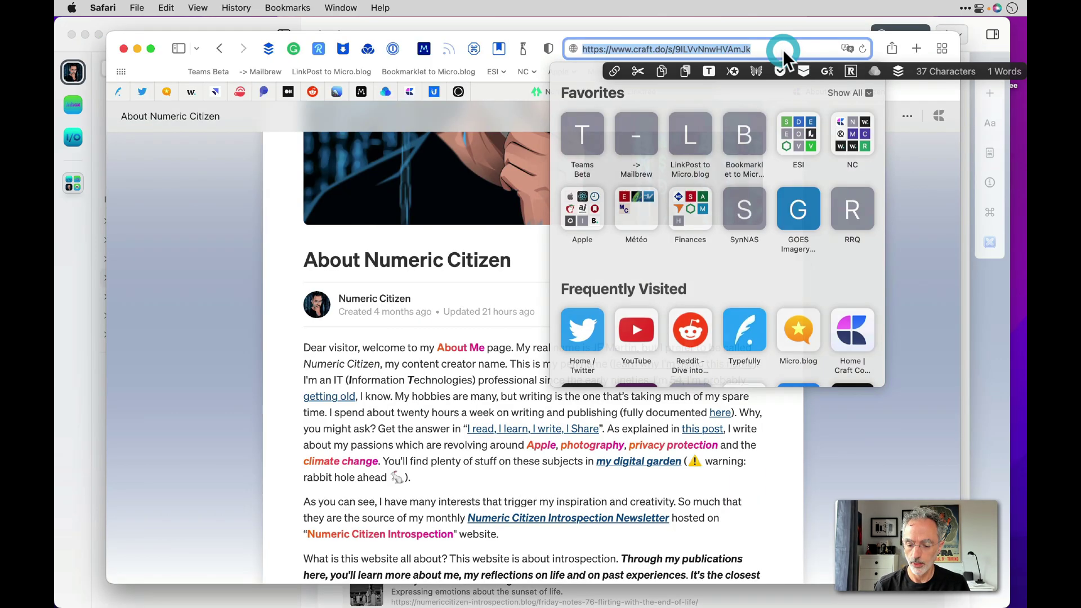
click(645, 49)
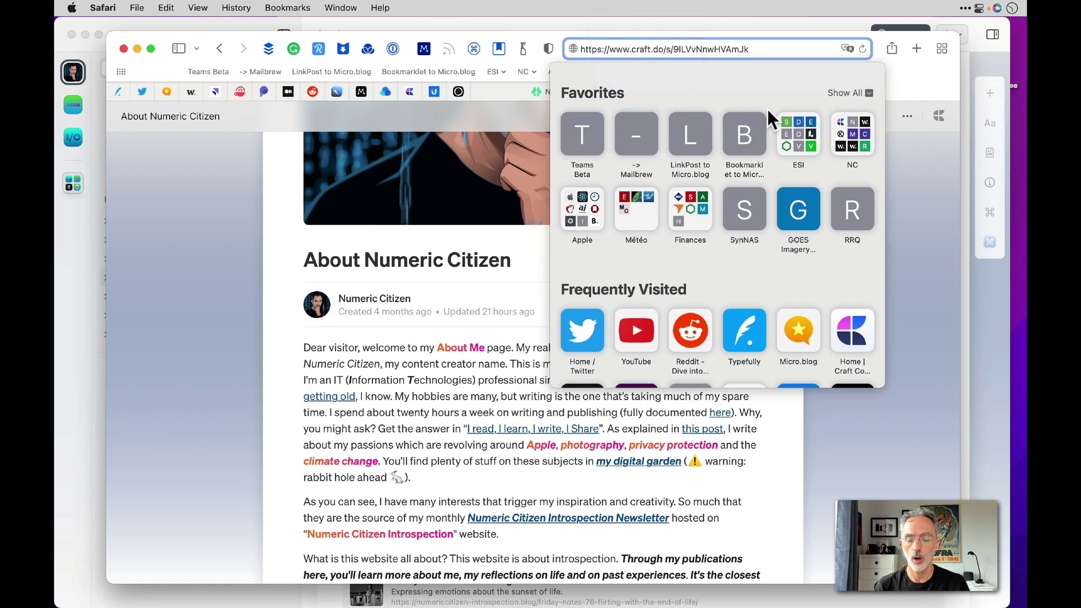
click(769, 49)
click(153, 309)
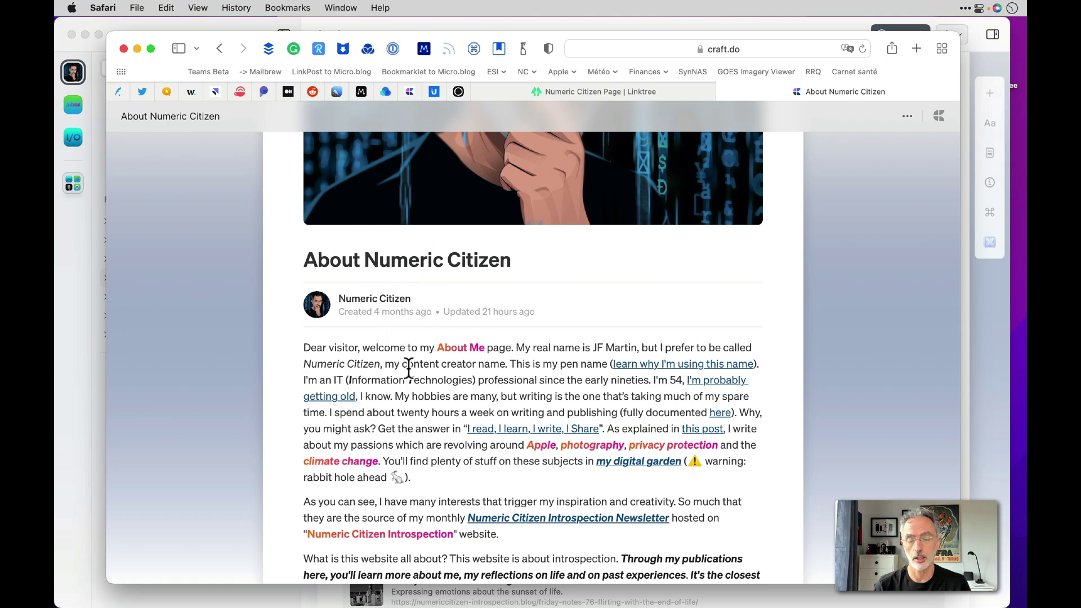
click(830, 349)
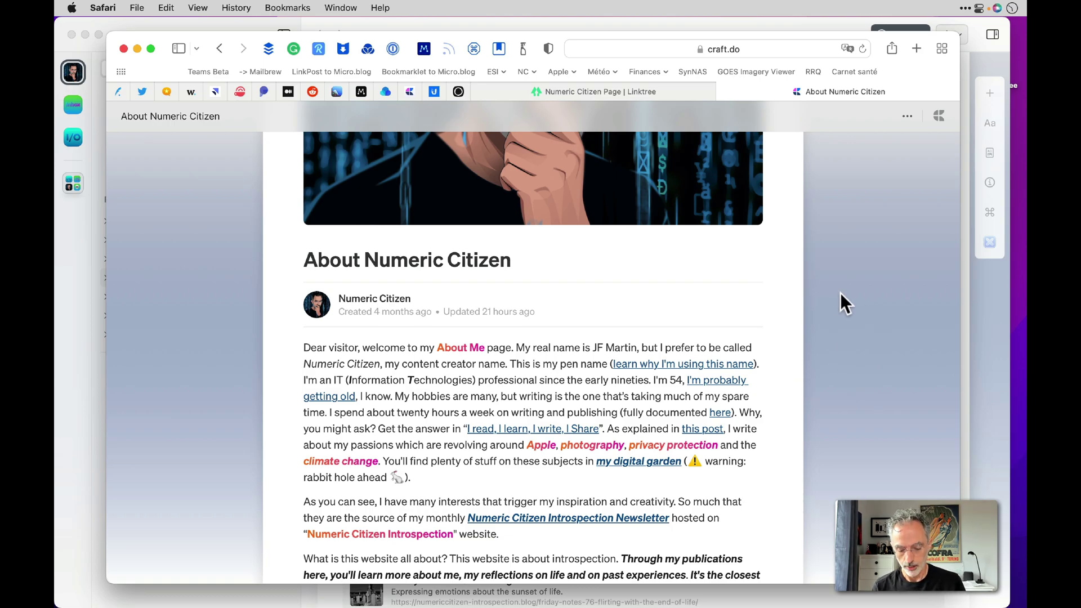
Switch from Safari back to the About Numeric Citizen document in Craft
key(super+Tab)
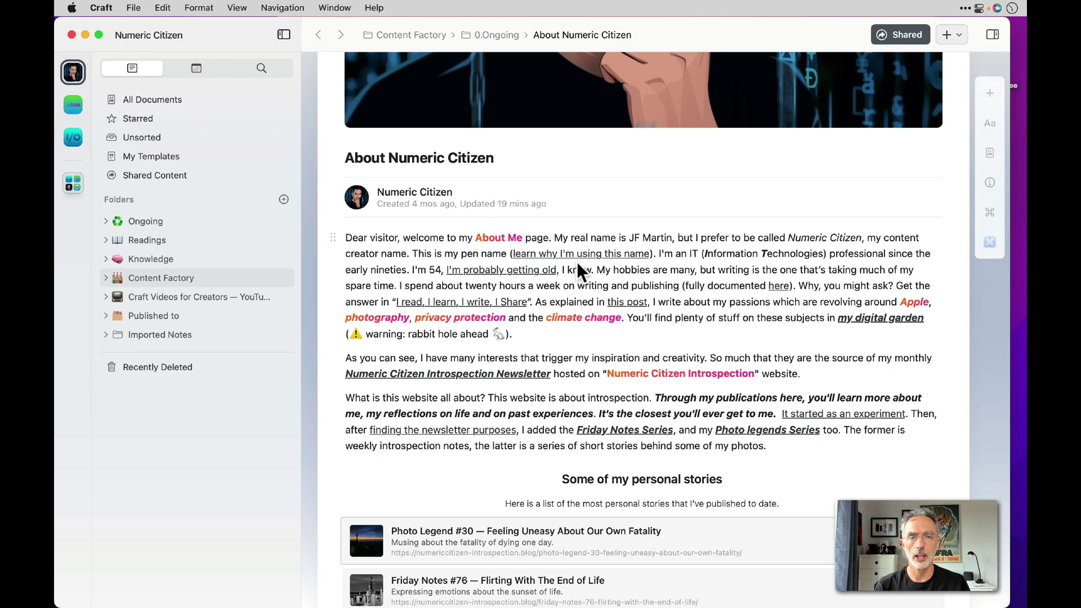
In Safari, view the Linktree profile, then return to the top of the published About Numeric Citizen page
key(super+Tab)
key(super+Tab)
key(super+Tab)
key(super+Tab)
key(super+Tab)
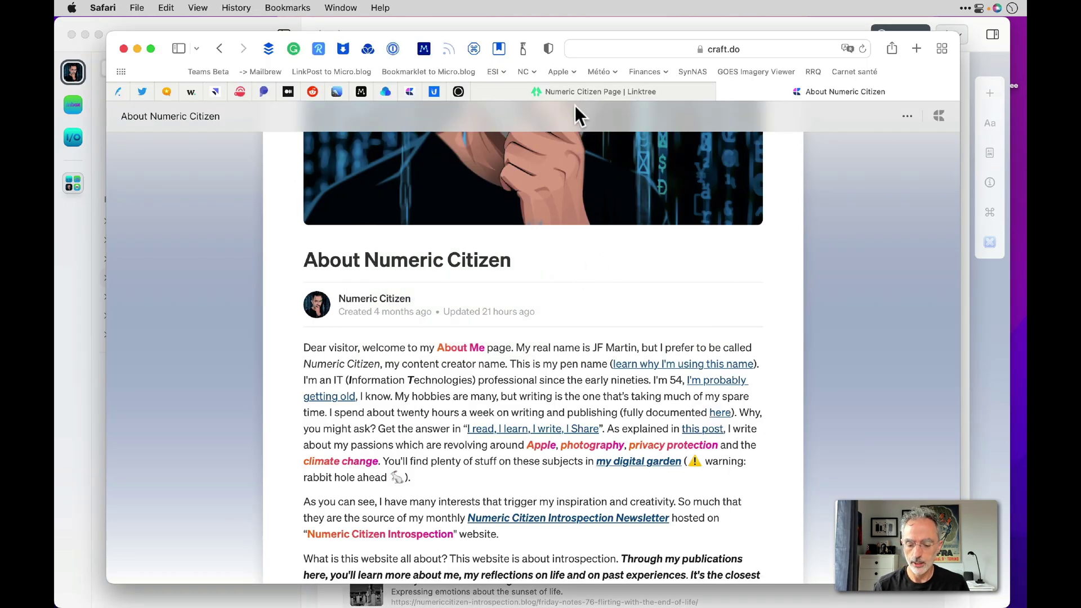
click(578, 91)
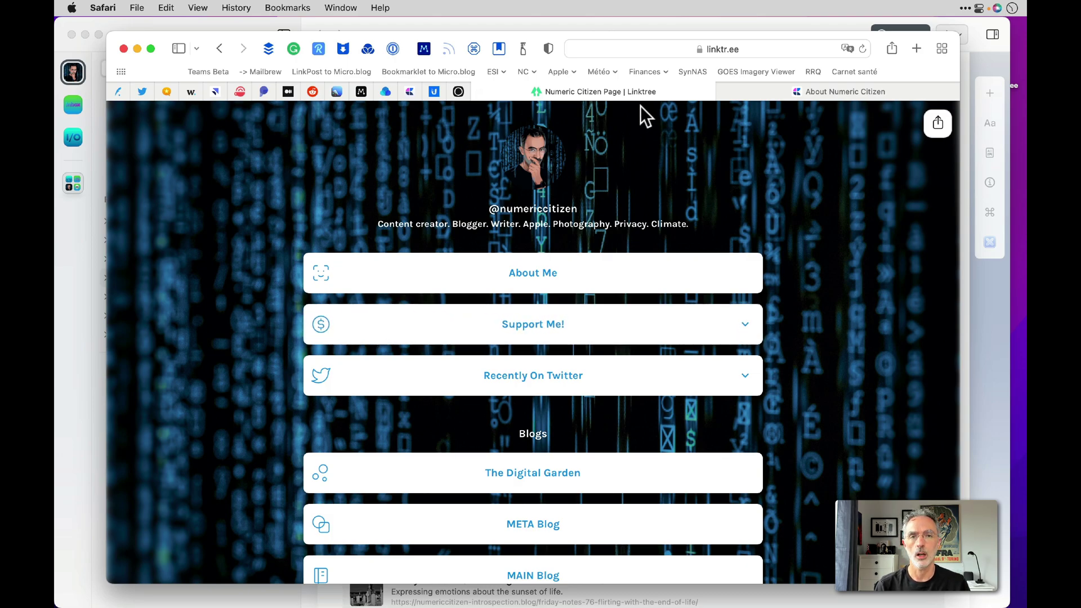
click(790, 91)
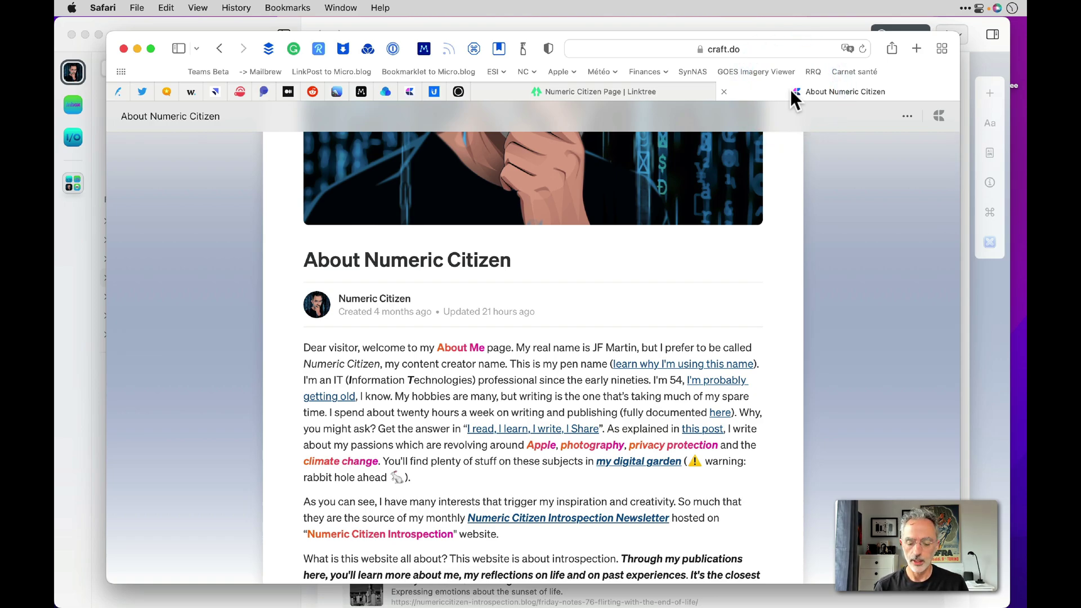
scroll(833, 265, up, 5)
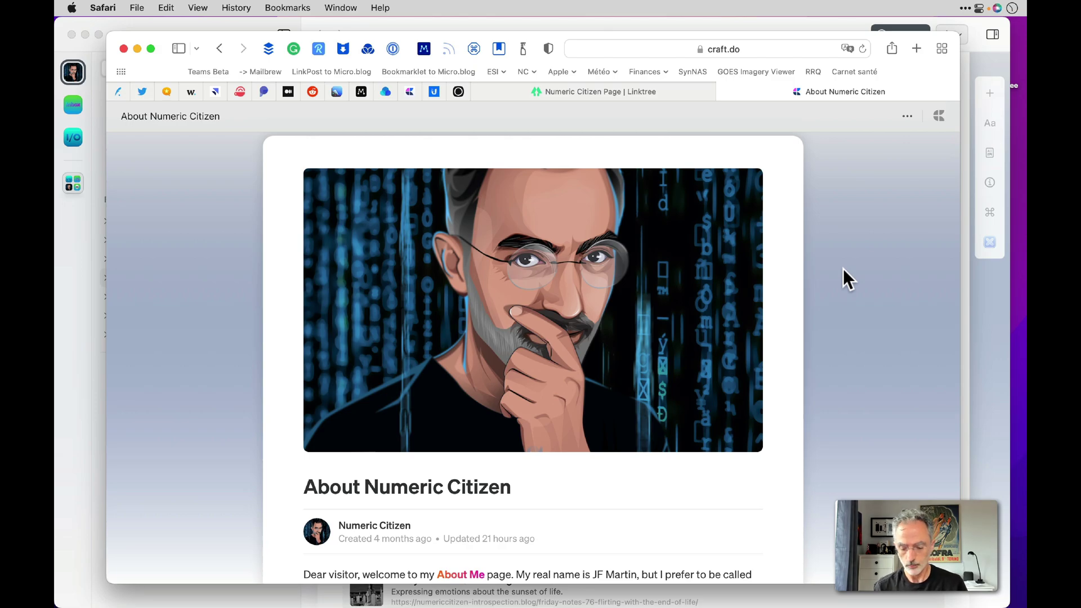
Back in Craft, show the About Numeric Citizen Page Style panel with its Faded gradient background
key(super+Tab)
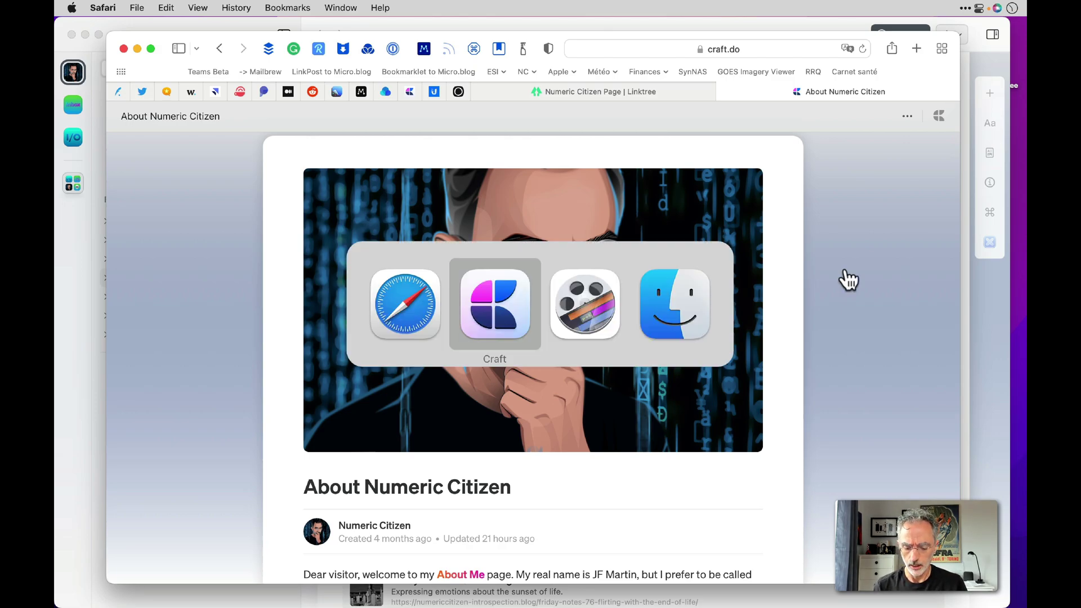
scroll(842, 220, up, 5)
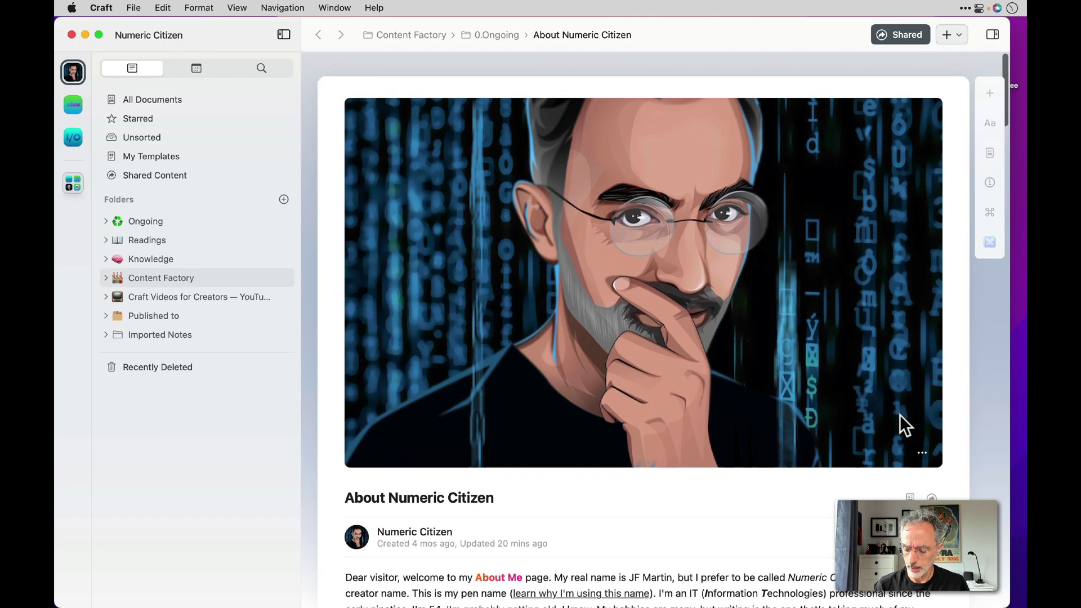
click(922, 452)
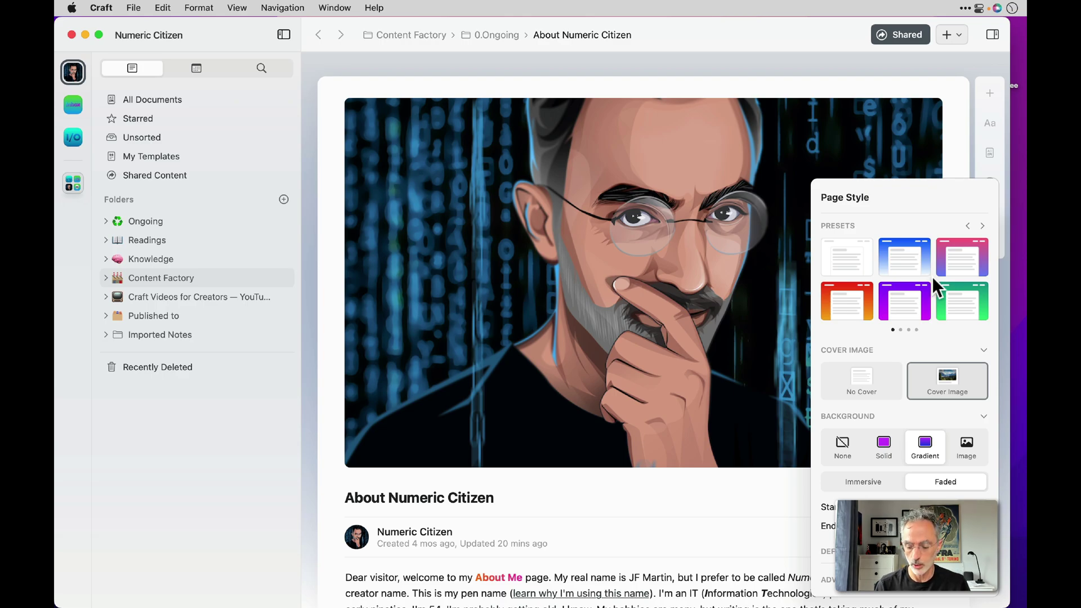
scroll(923, 299, right, 5)
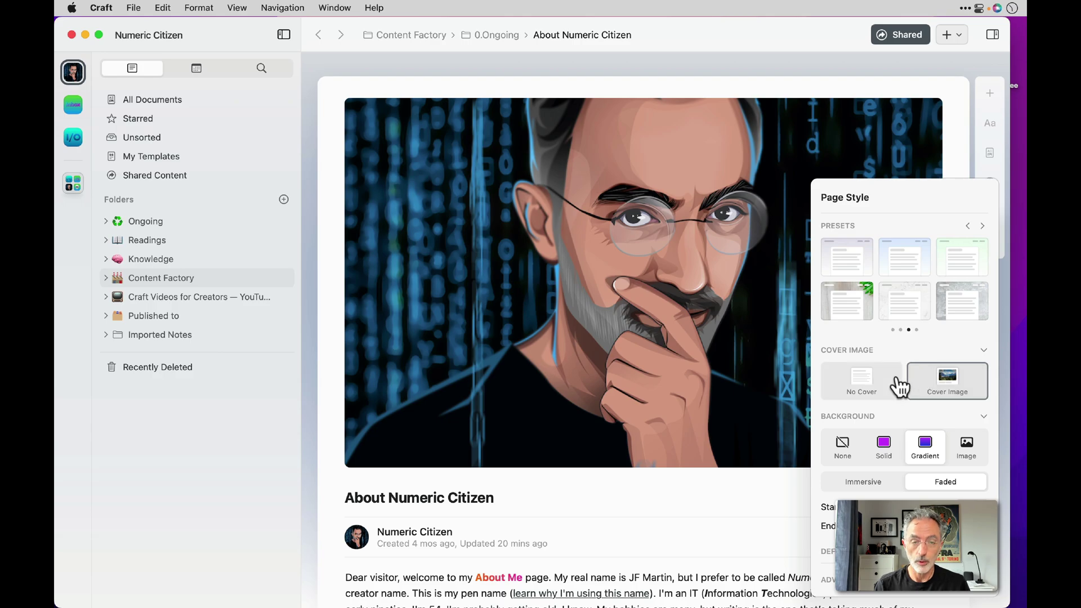
scroll(895, 386, down, 1)
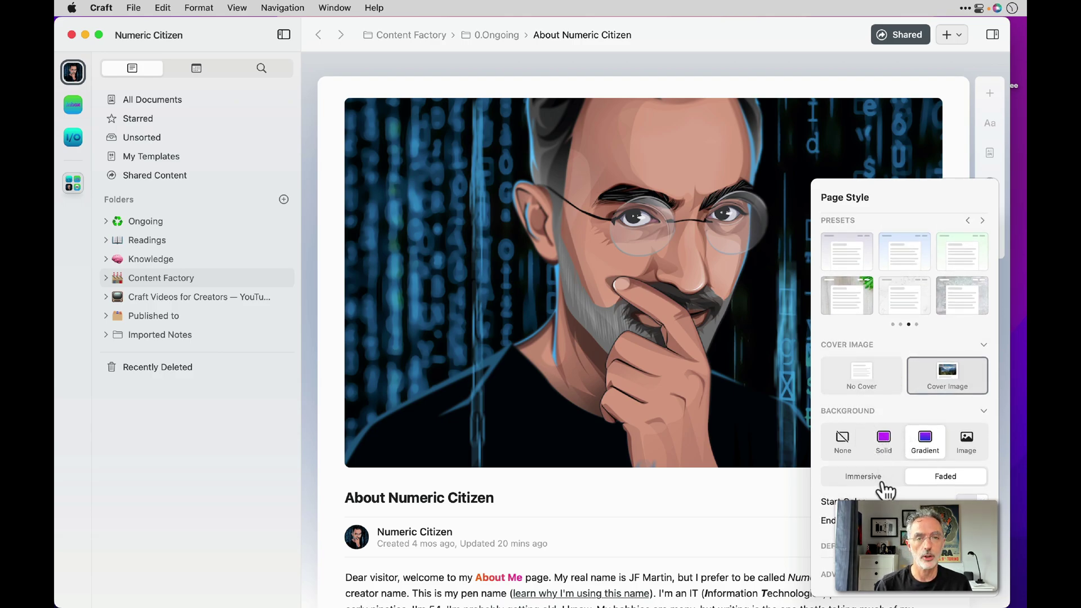
Dismiss the Page Style popover to reveal the document's portrait cover image
click(637, 482)
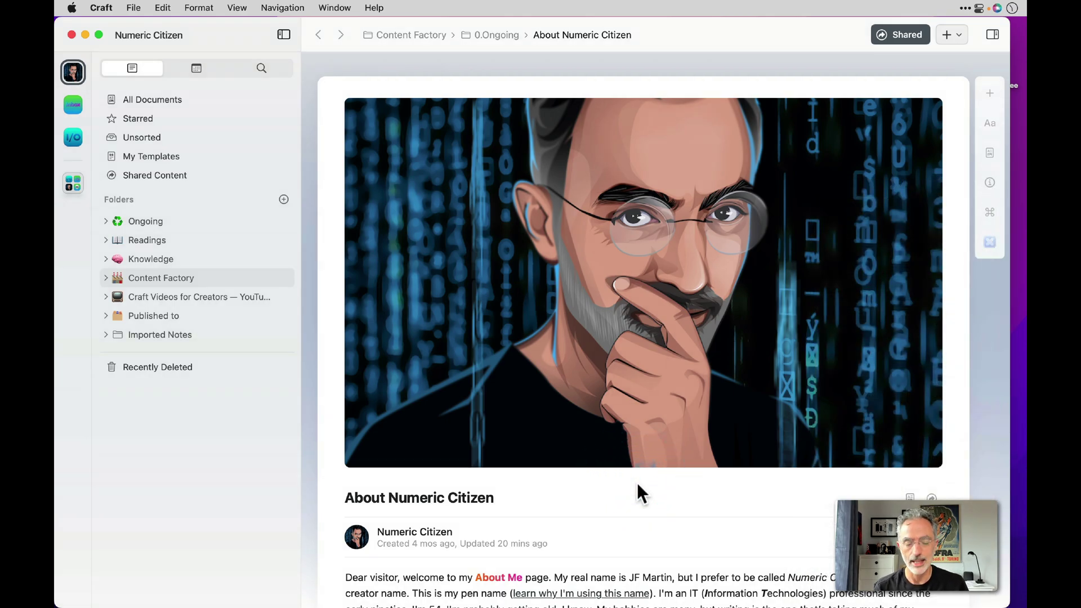